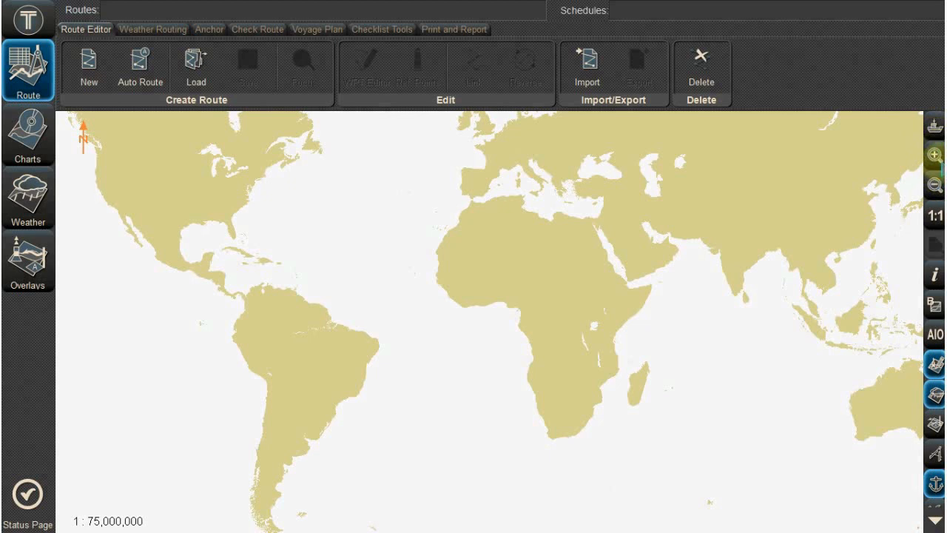
click(935, 156)
click(935, 185)
click(935, 185)
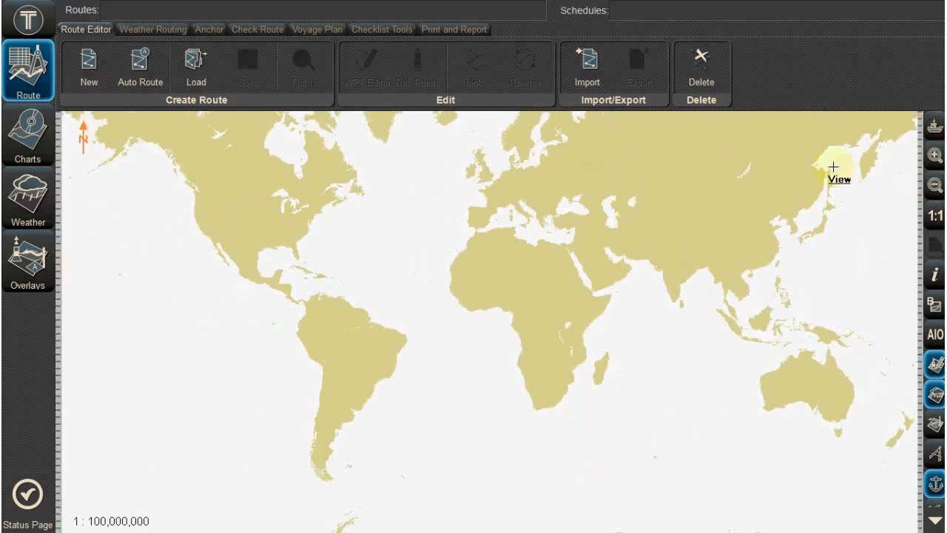
click(934, 155)
click(934, 156)
click(934, 185)
click(934, 185)
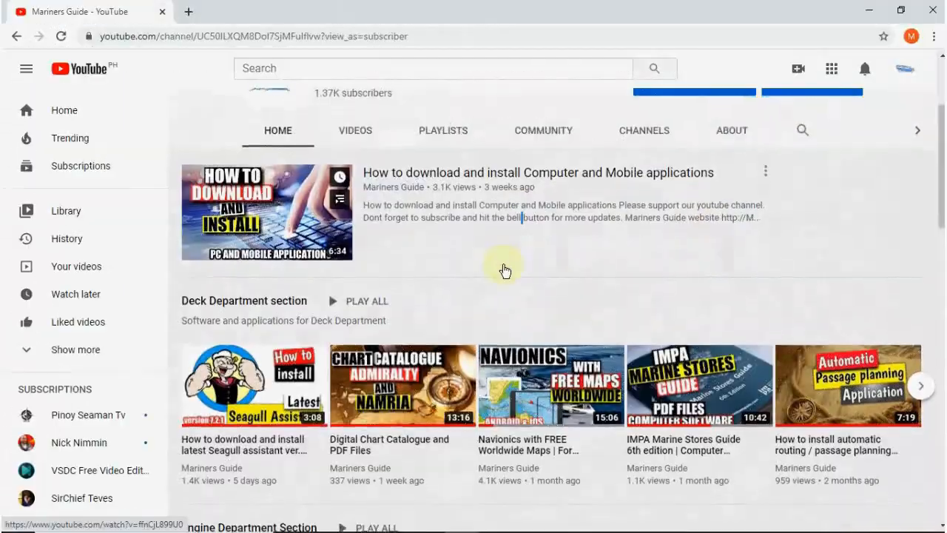
Switch to the Mariners Guide YouTube channel and play the "Computer Software not related to Maritime" playlist with the sound muted
scroll(503, 270, down, 2)
scroll(503, 269, down, 3)
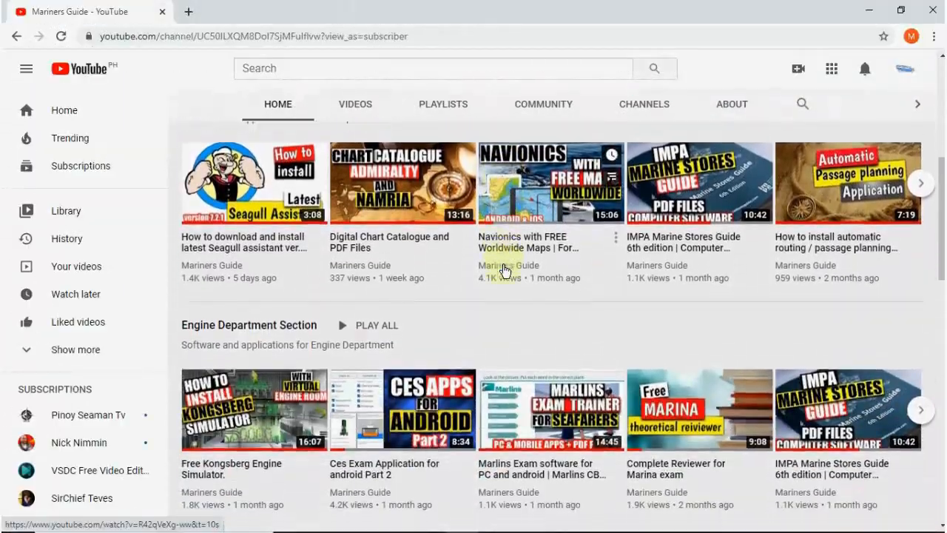
scroll(503, 270, down, 3)
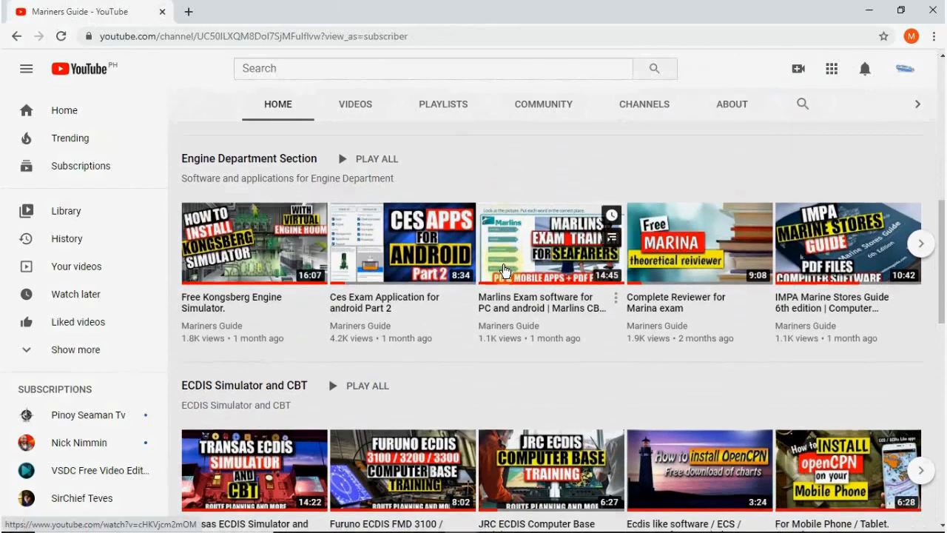
scroll(503, 270, down, 3)
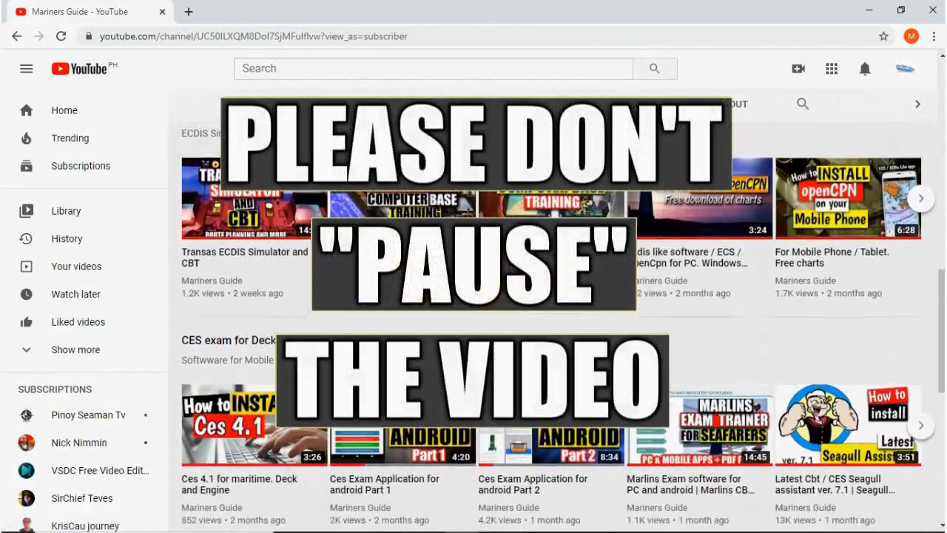
scroll(503, 270, down, 3)
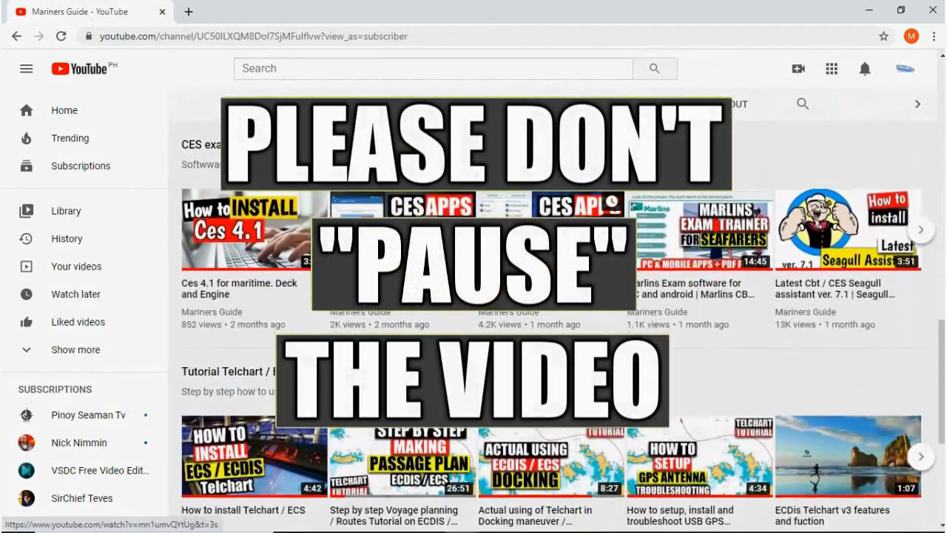
scroll(506, 271, down, 2)
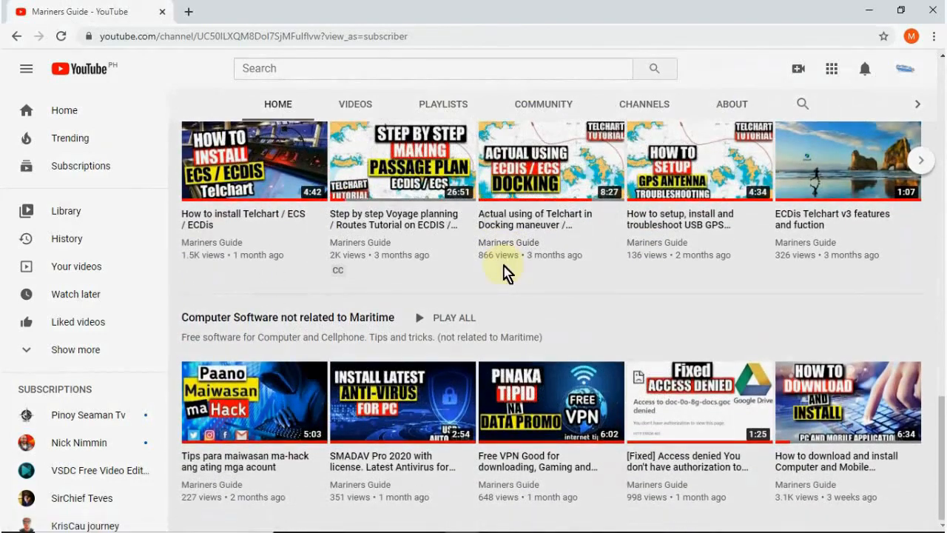
click(452, 324)
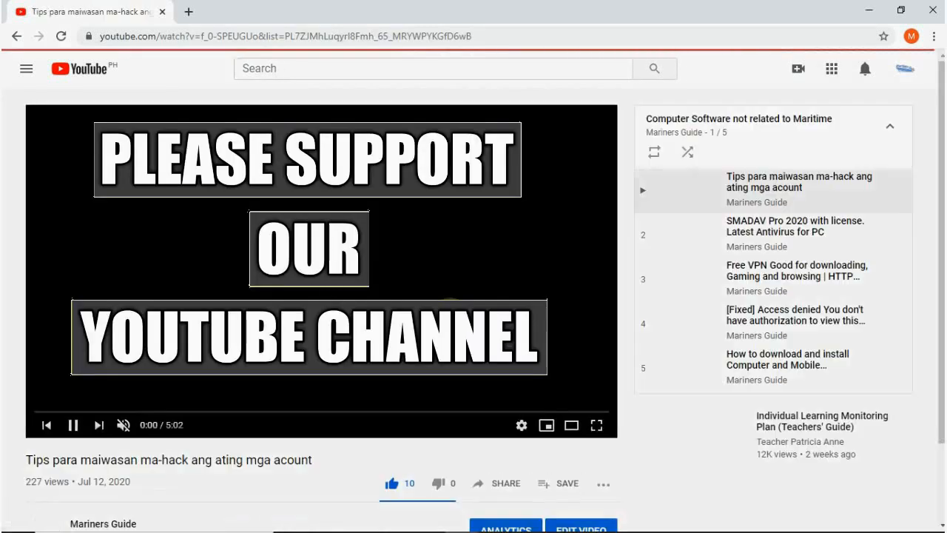
click(122, 425)
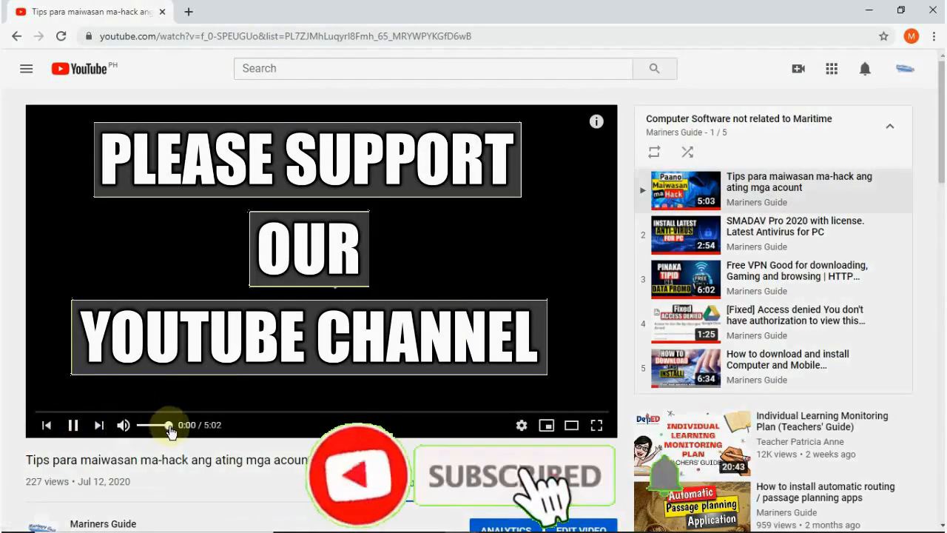
click(124, 426)
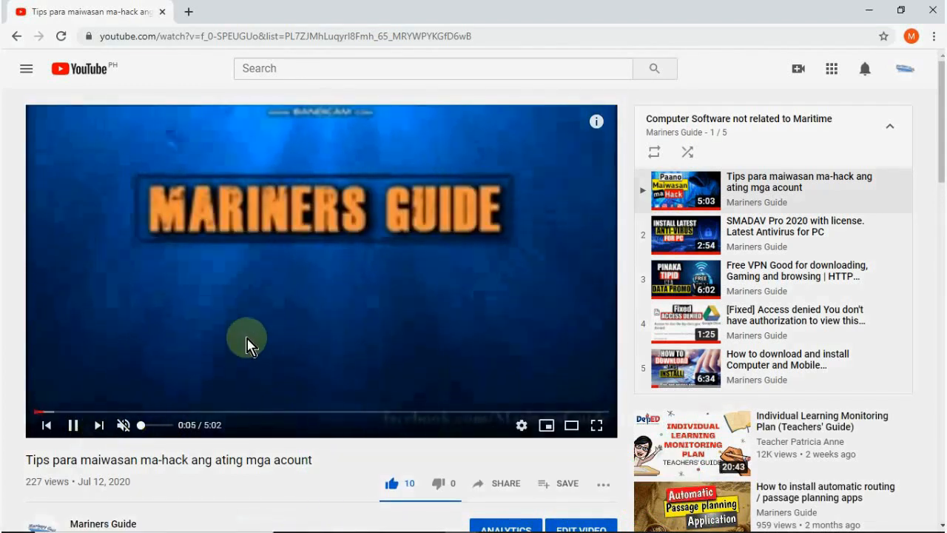
scroll(247, 343, down, 1)
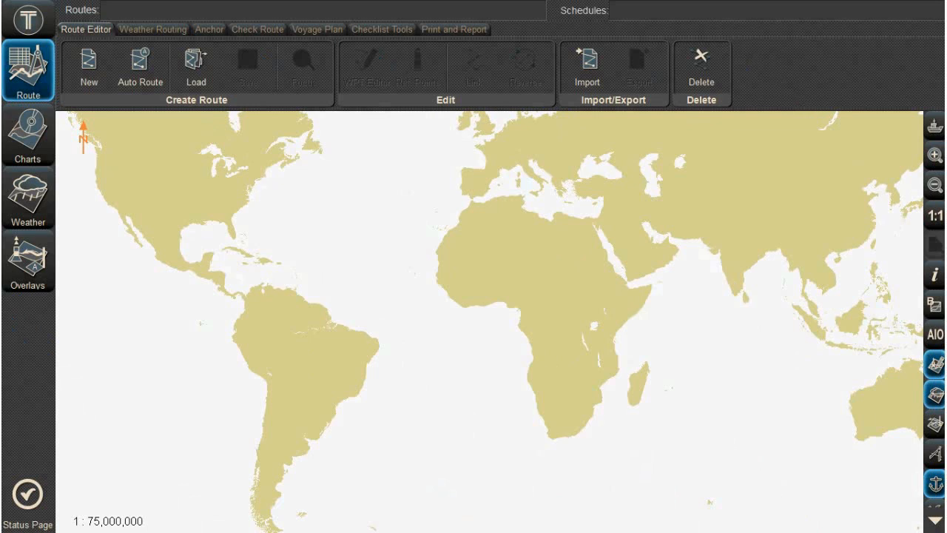
click(937, 161)
click(937, 161)
click(937, 188)
click(937, 188)
click(936, 188)
click(936, 155)
click(934, 186)
click(935, 185)
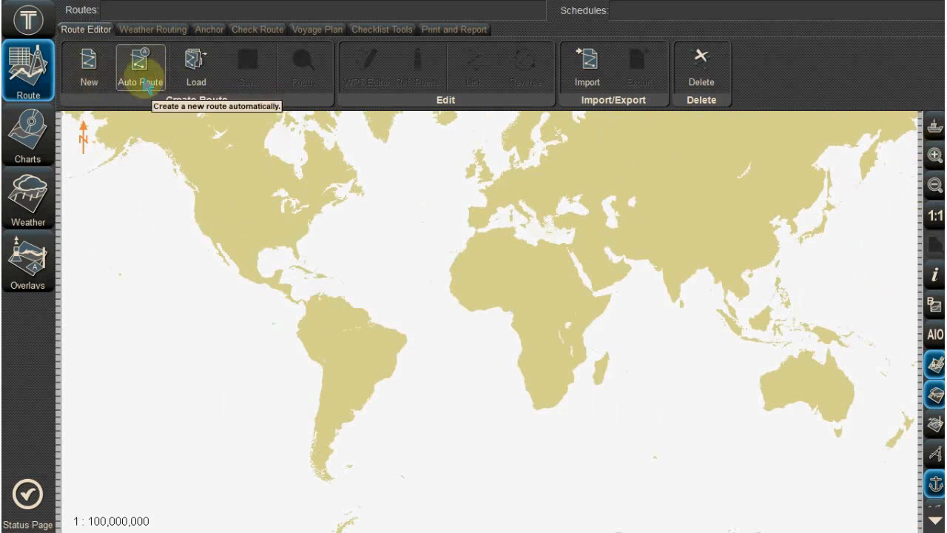
Check the computer's current date in the Windows system calendar
key(super)
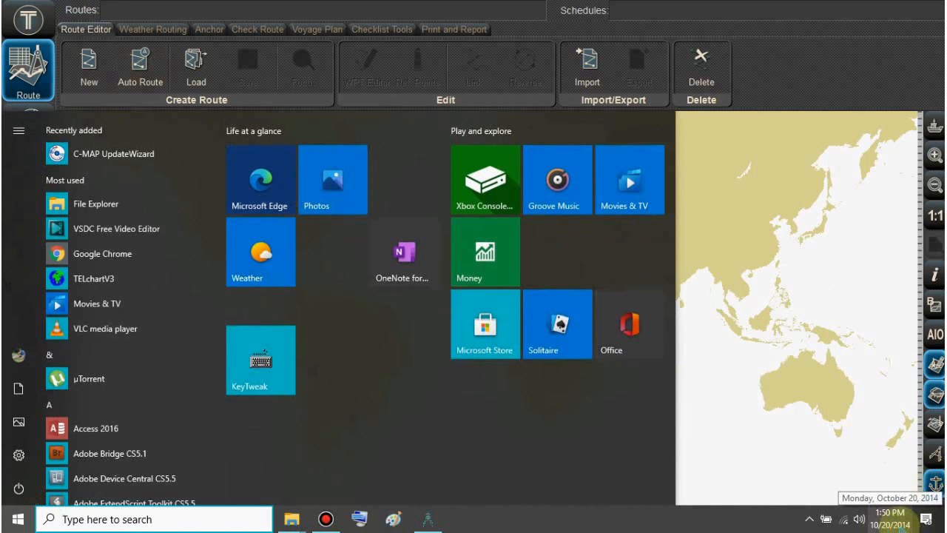
click(890, 516)
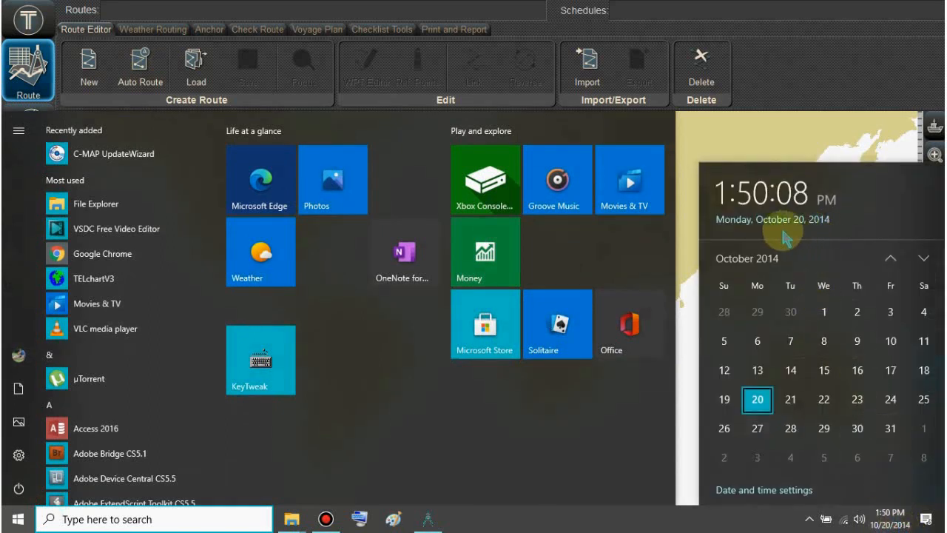
click(751, 137)
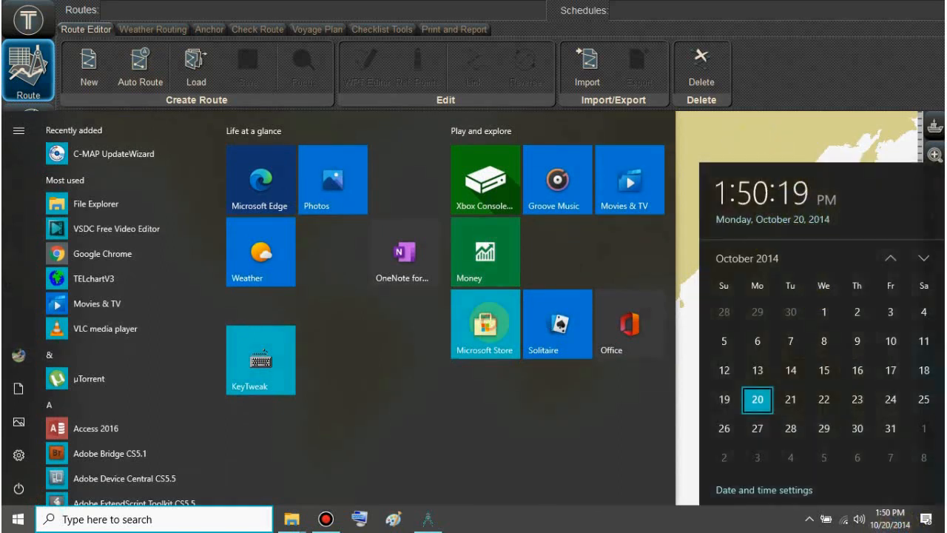
List the installed charts and show one of them on the map
click(30, 133)
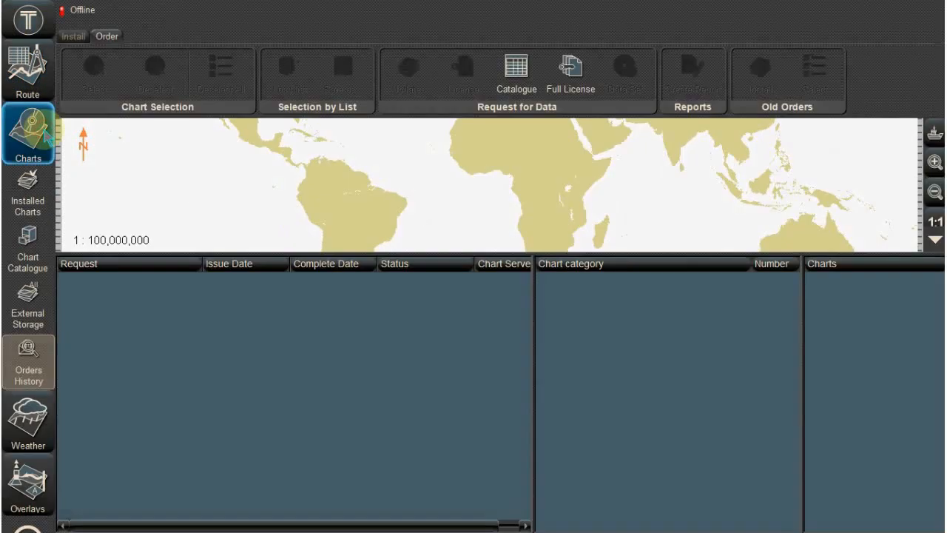
click(33, 207)
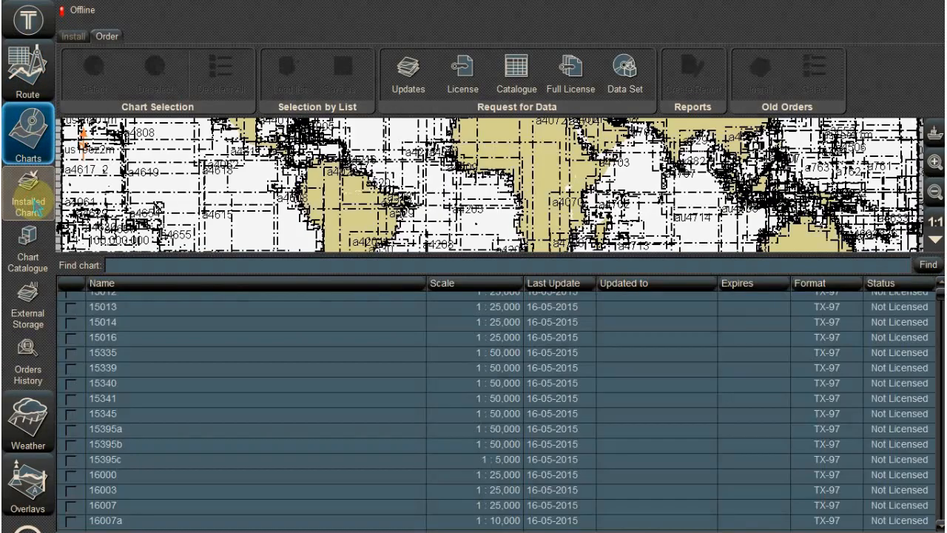
double_click(570, 309)
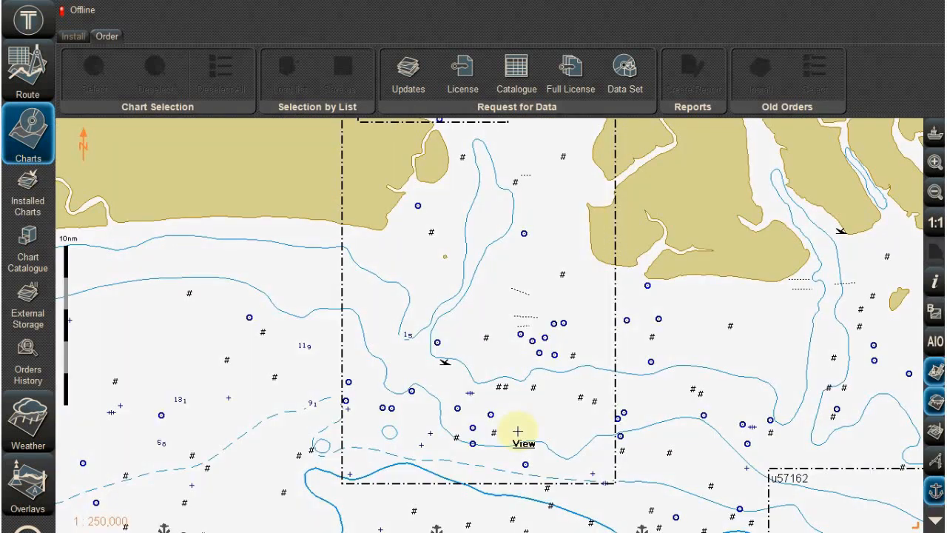
Start an automatic route and calculate it from the port of Aalborg to the port of Aarhus
click(31, 77)
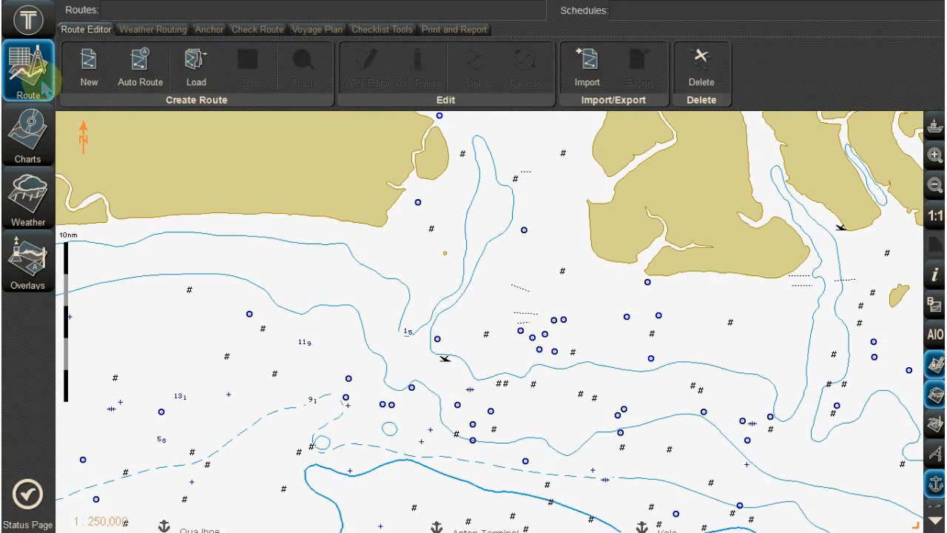
click(151, 70)
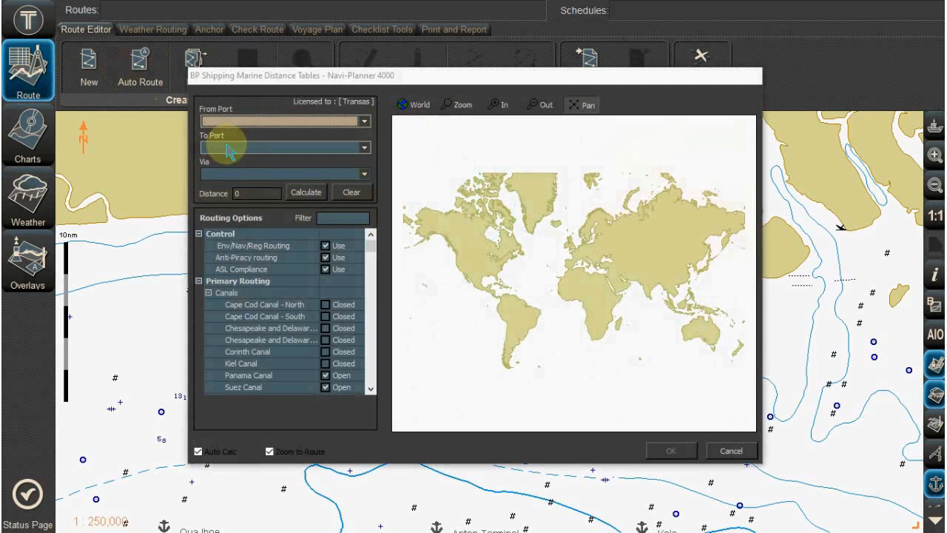
drag(400, 76, 410, 110)
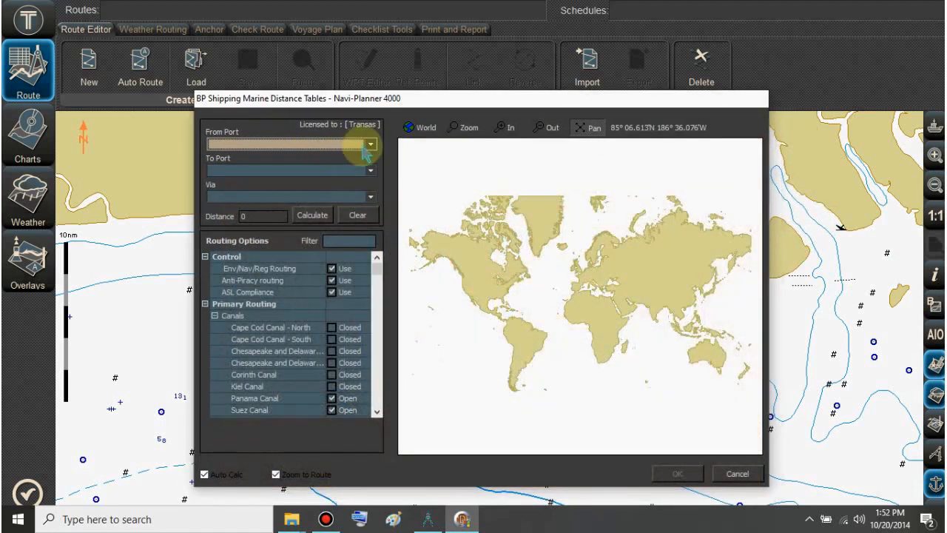
click(370, 145)
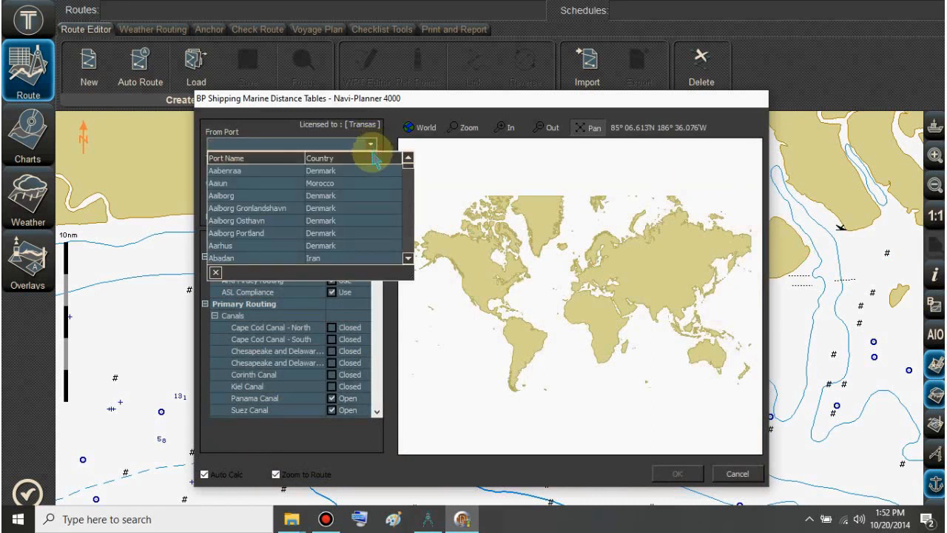
click(306, 198)
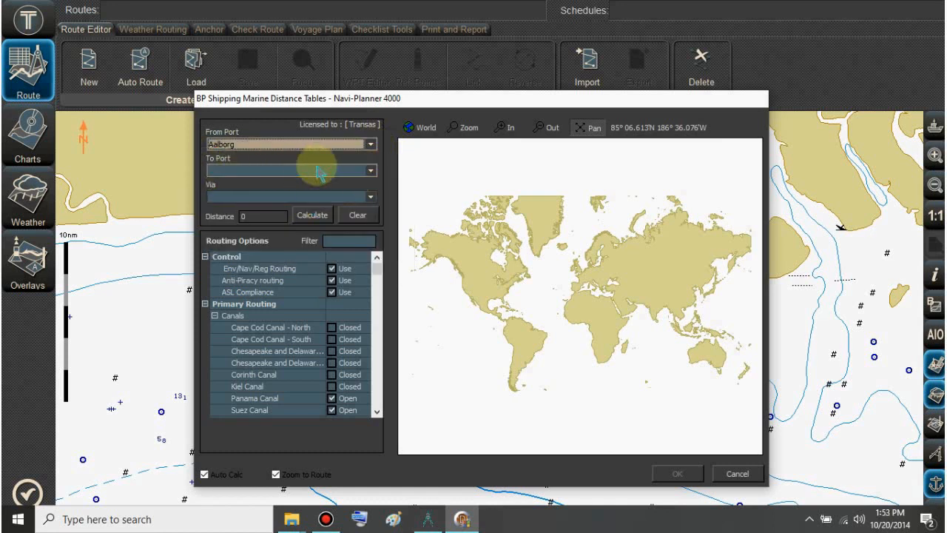
click(370, 171)
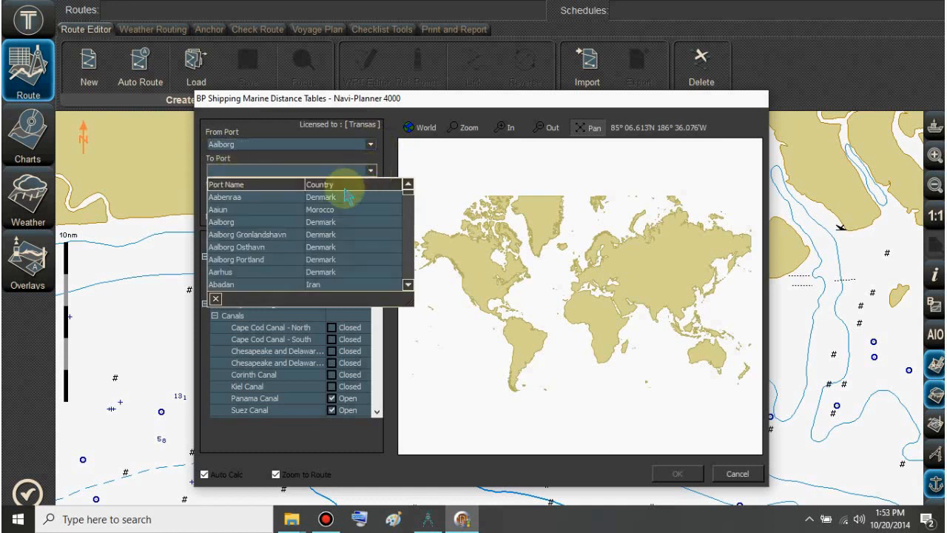
click(332, 275)
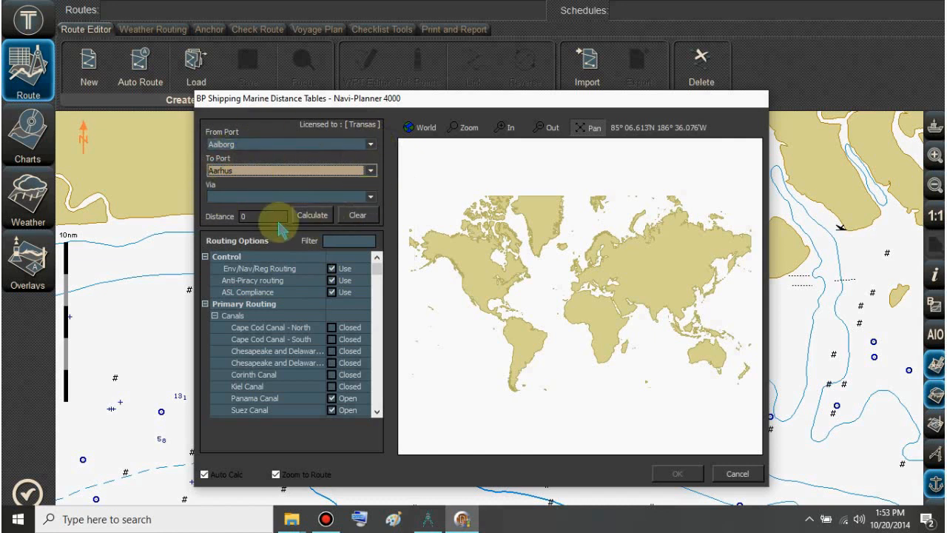
click(314, 216)
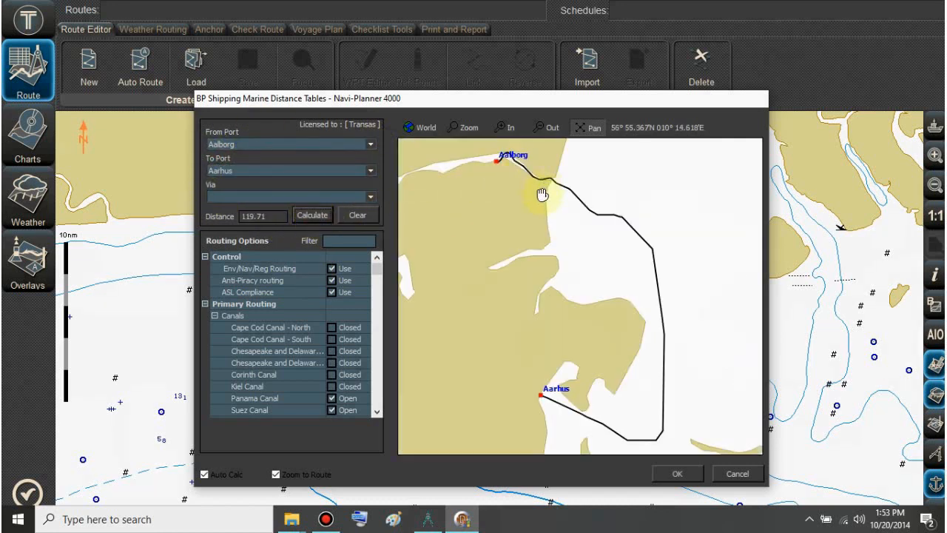
Inspect the calculated track near Aalborg at closer zoom and accept the route
drag(529, 189, 510, 260)
click(518, 128)
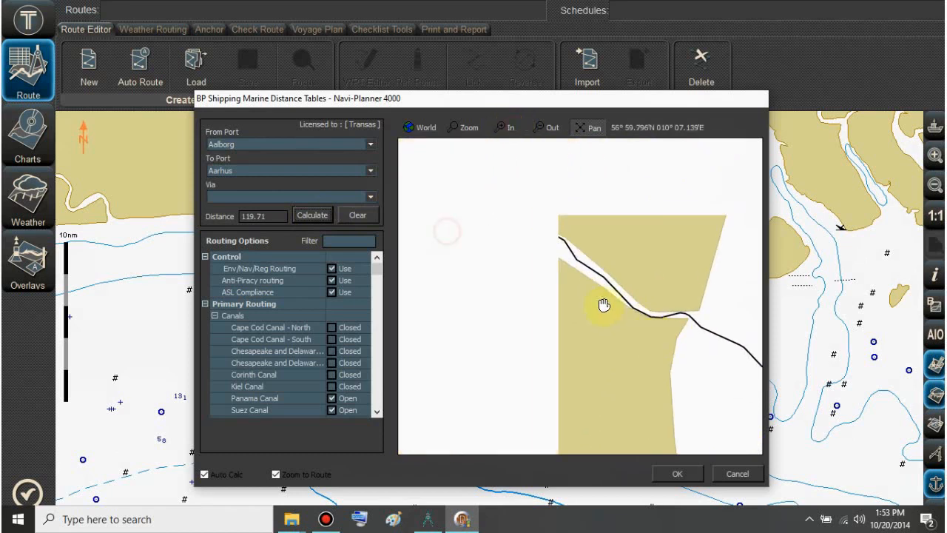
click(507, 130)
drag(625, 333, 459, 210)
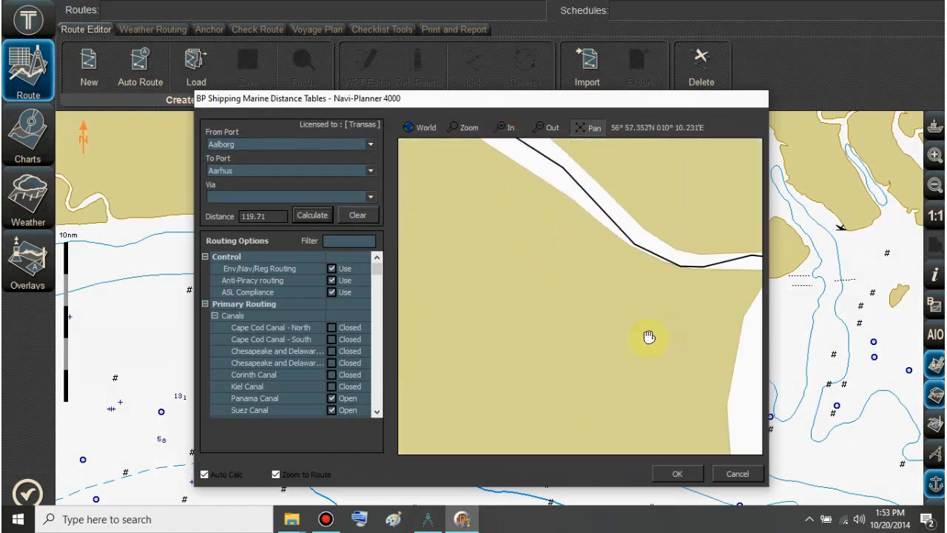
drag(605, 310, 503, 236)
drag(666, 284, 556, 211)
click(676, 473)
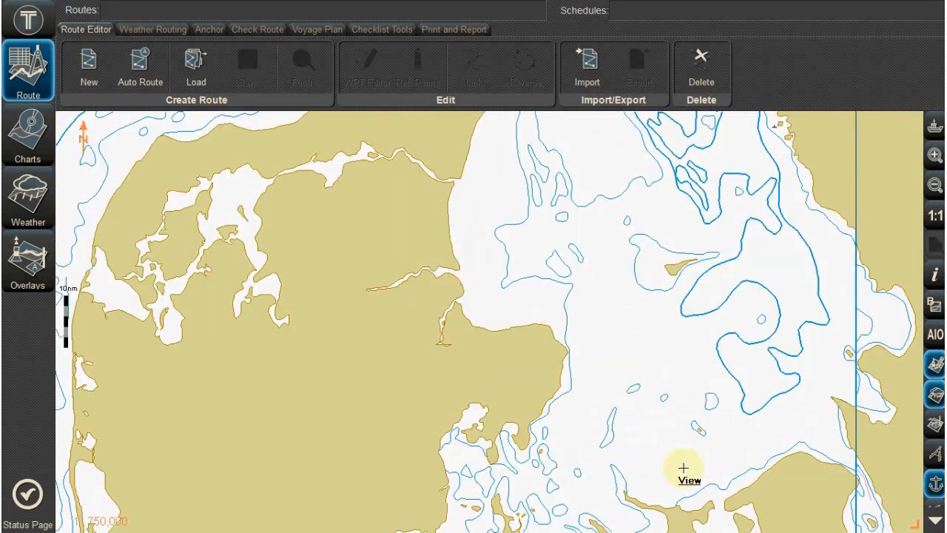
Examine the generated route's legs and waypoints on the chart around Aarhus
click(662, 343)
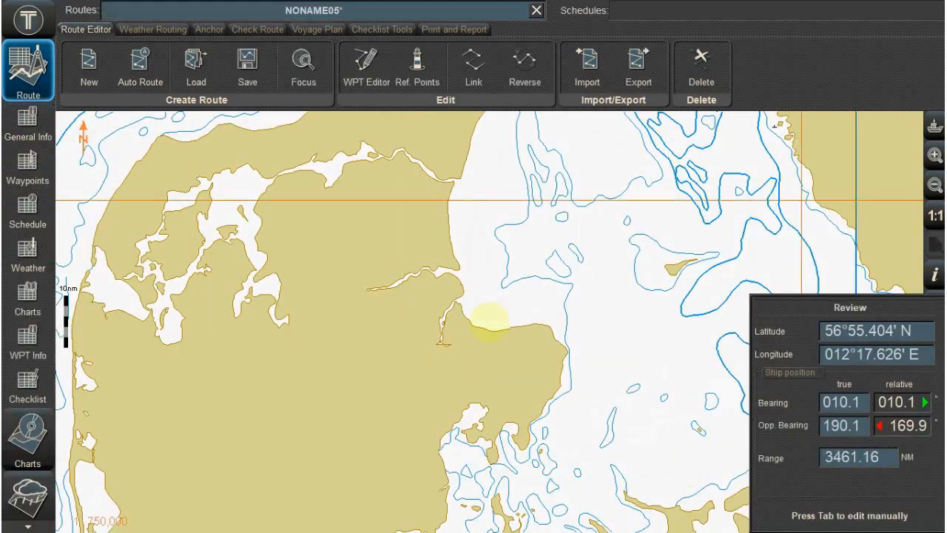
scroll(288, 452, up, 2)
click(287, 453)
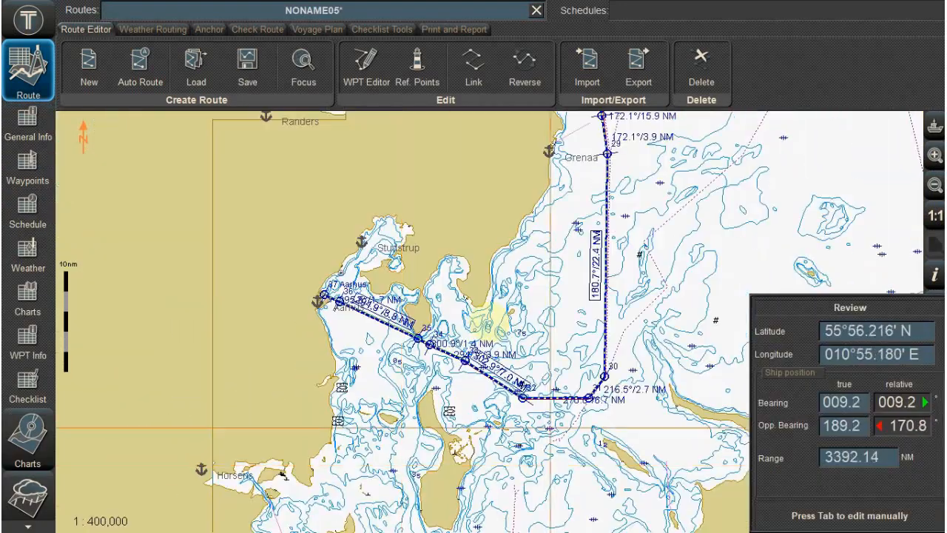
scroll(489, 322, up, 3)
scroll(489, 321, up, 1)
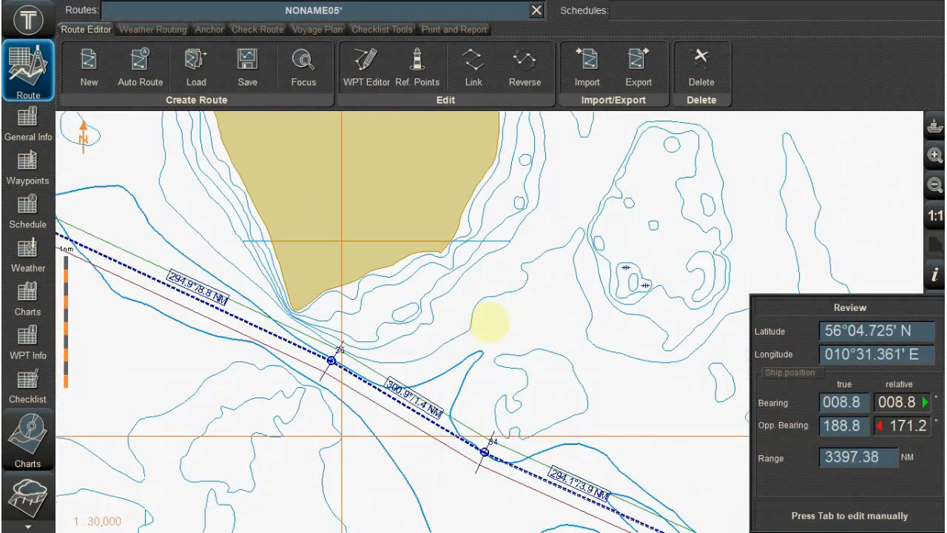
scroll(489, 322, down, 4)
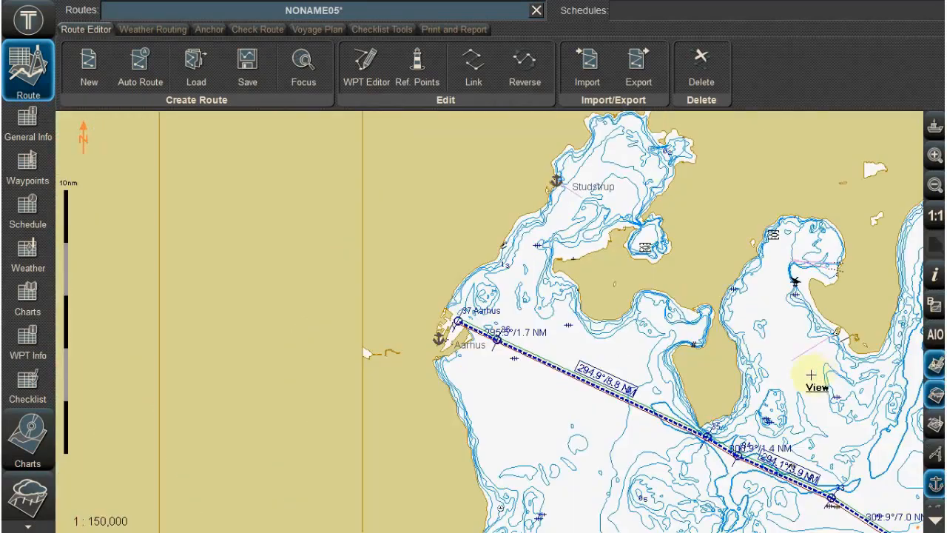
Set the ship's name to "rdtyffyu" in the route's general information
click(28, 122)
click(170, 314)
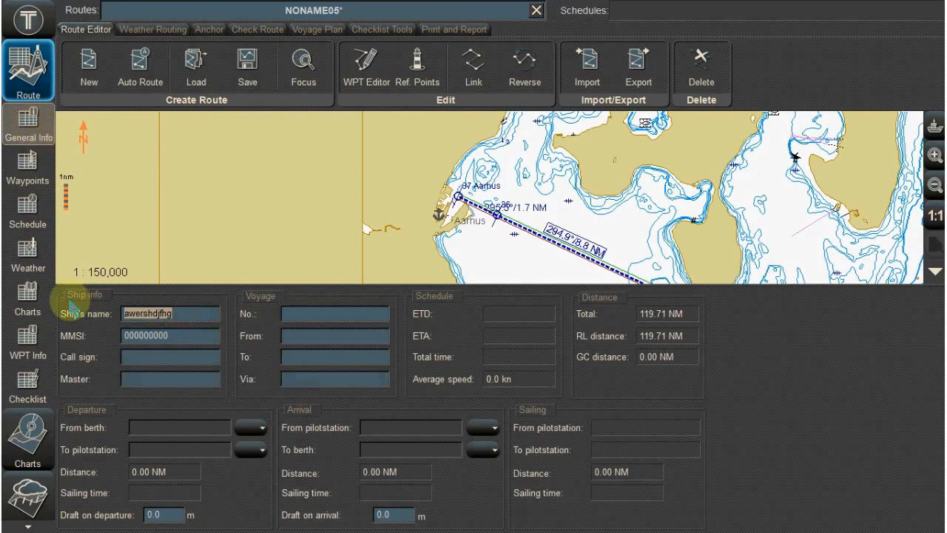
text(rdtyffyu)
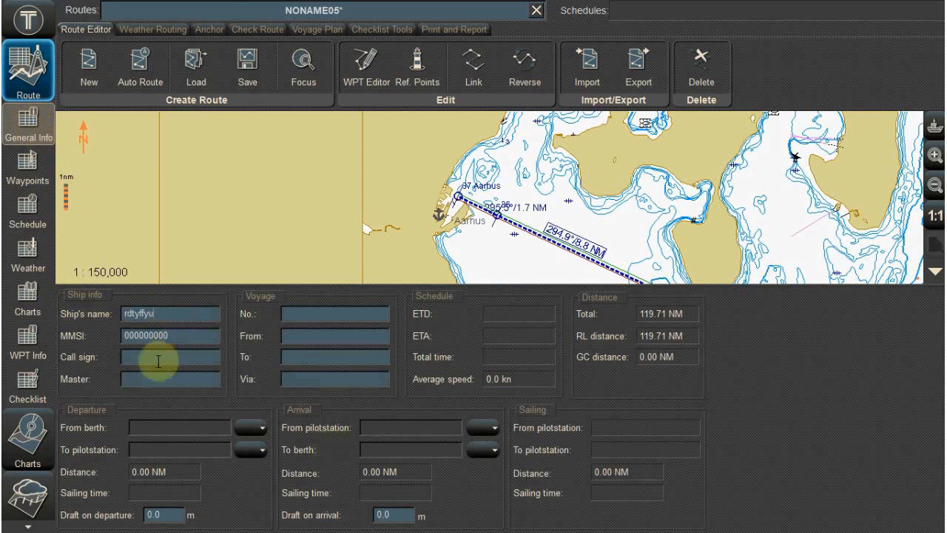
Look through the route's waypoint table, checking the positions and legs starting from Aalborg
click(348, 337)
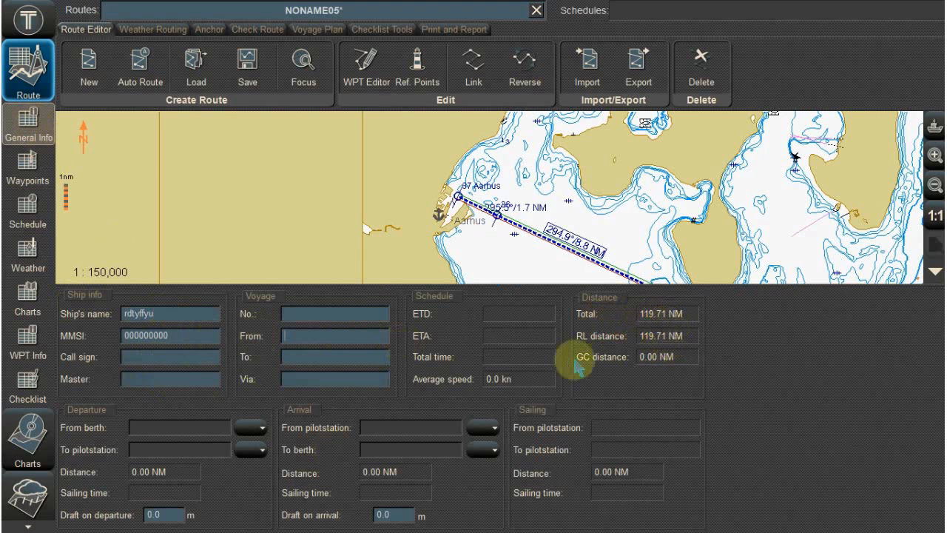
click(26, 180)
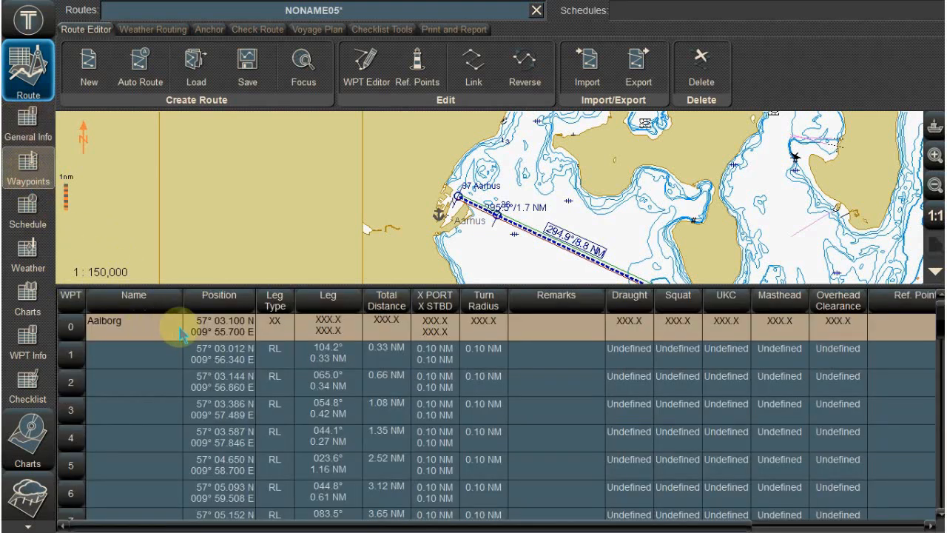
scroll(232, 333, down, 1)
scroll(234, 332, up, 1)
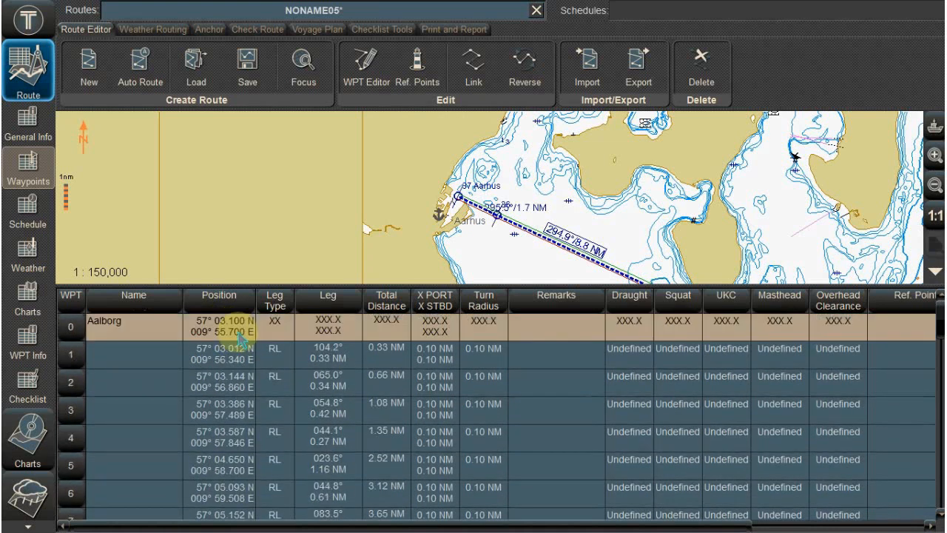
scroll(126, 338, down, 20)
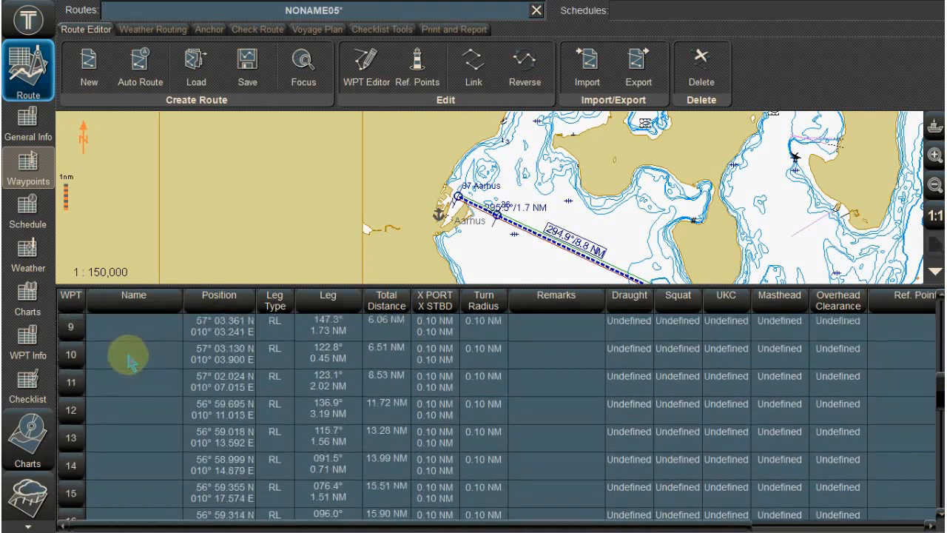
scroll(158, 389, up, 20)
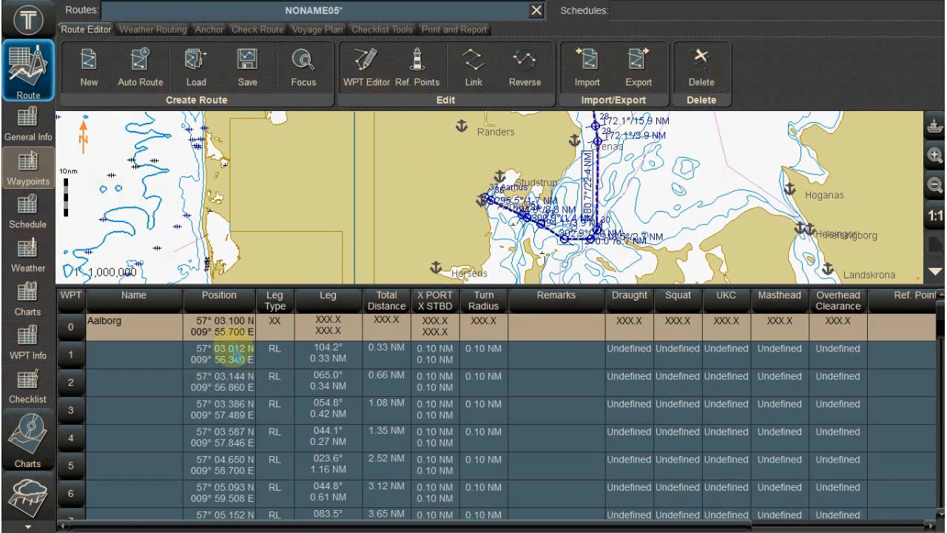
Rename the route as denmark
click(372, 11)
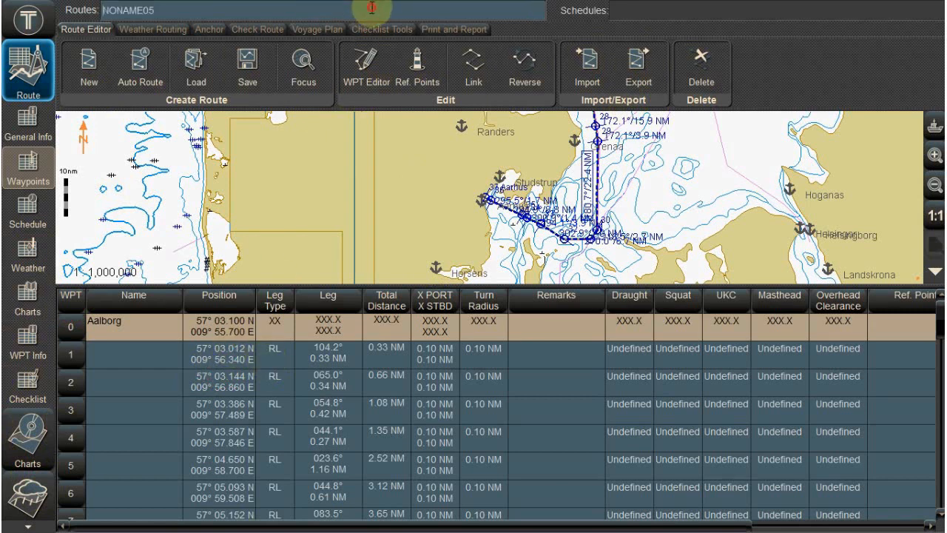
click(229, 349)
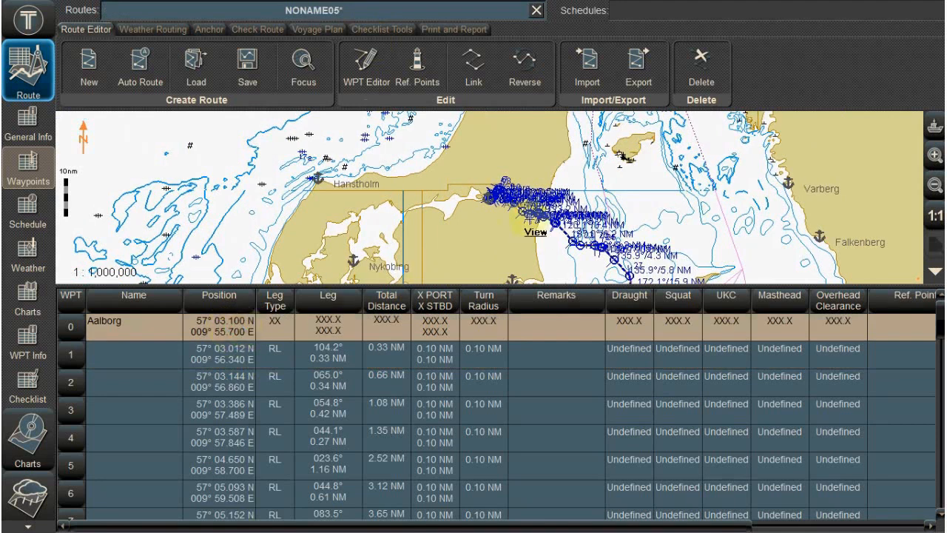
scroll(533, 231, up, 3)
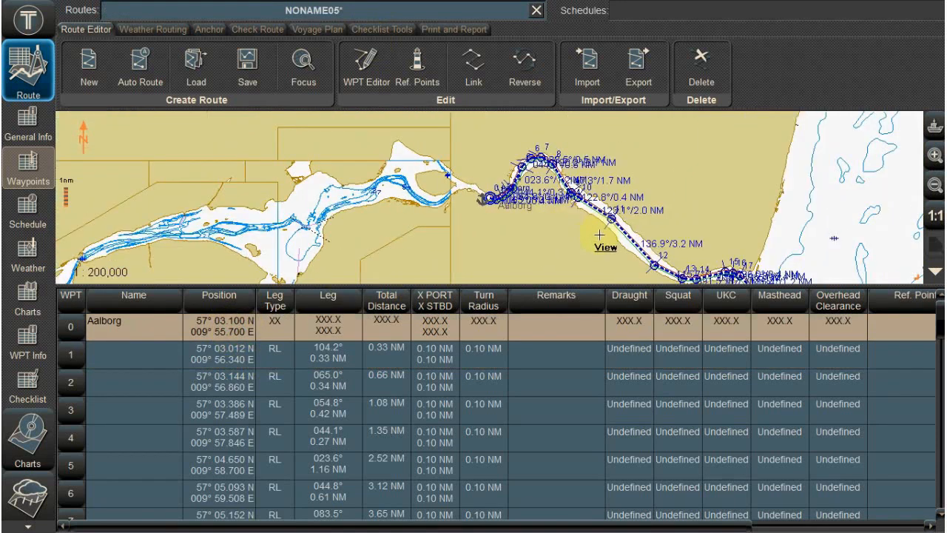
click(375, 11)
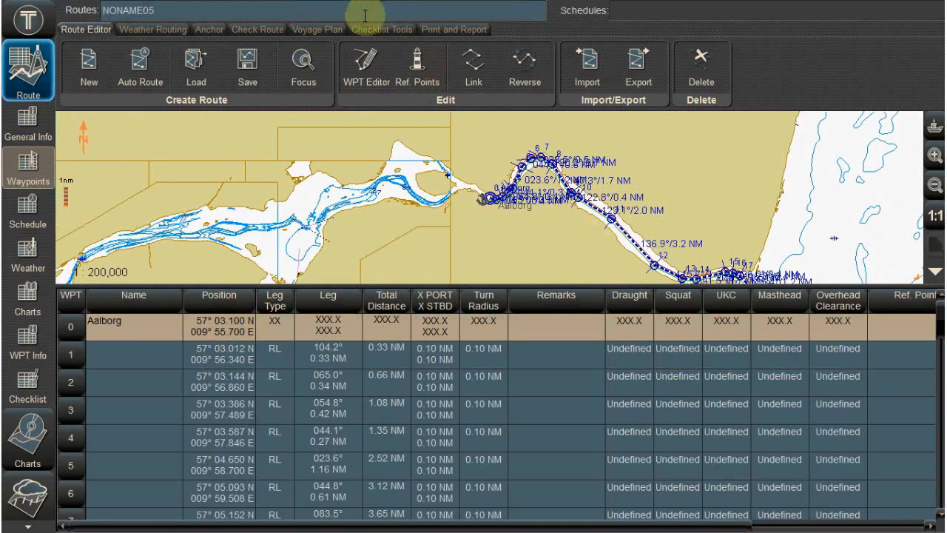
click(216, 10)
double_click(116, 10)
text(den)
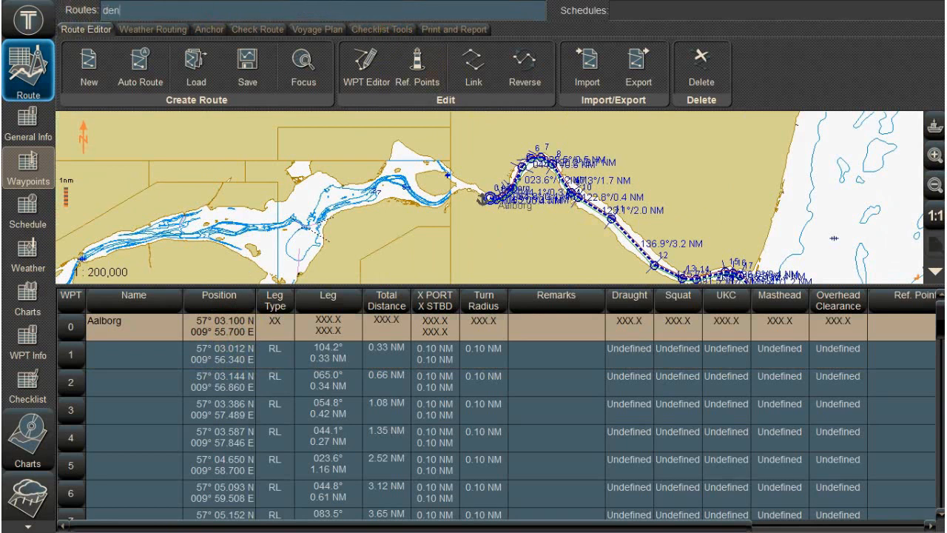
text(mark)
key(Return)
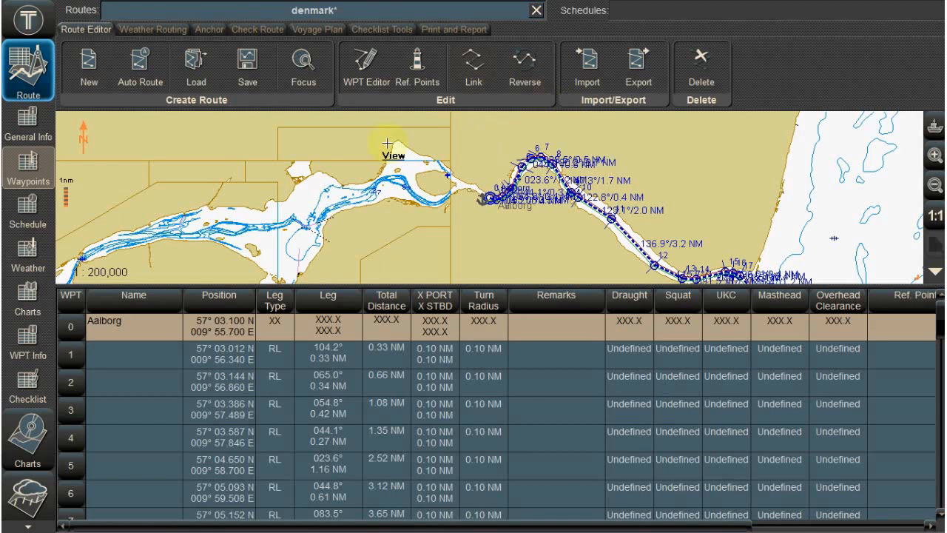
Start exporting the route and create a folder named "transas routes" on drive C: for it
click(640, 70)
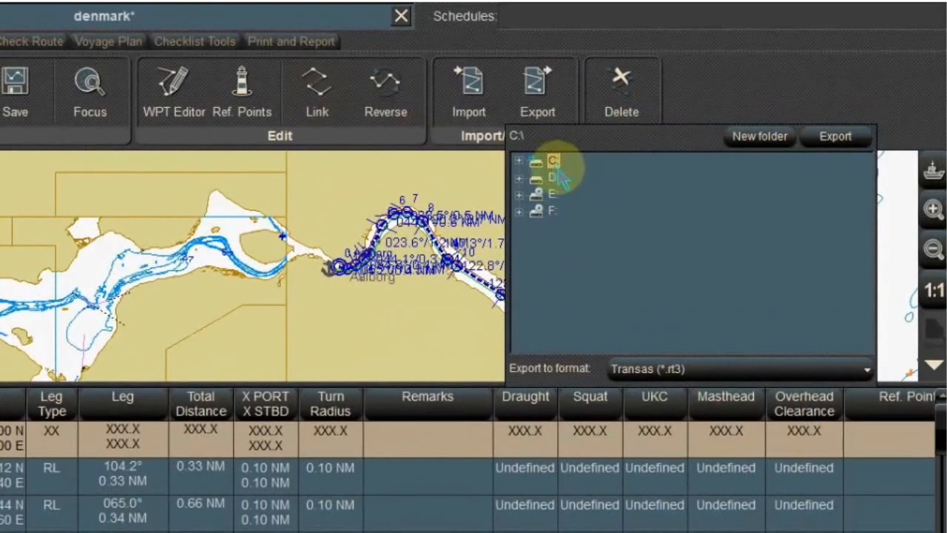
click(762, 139)
text(transas routes)
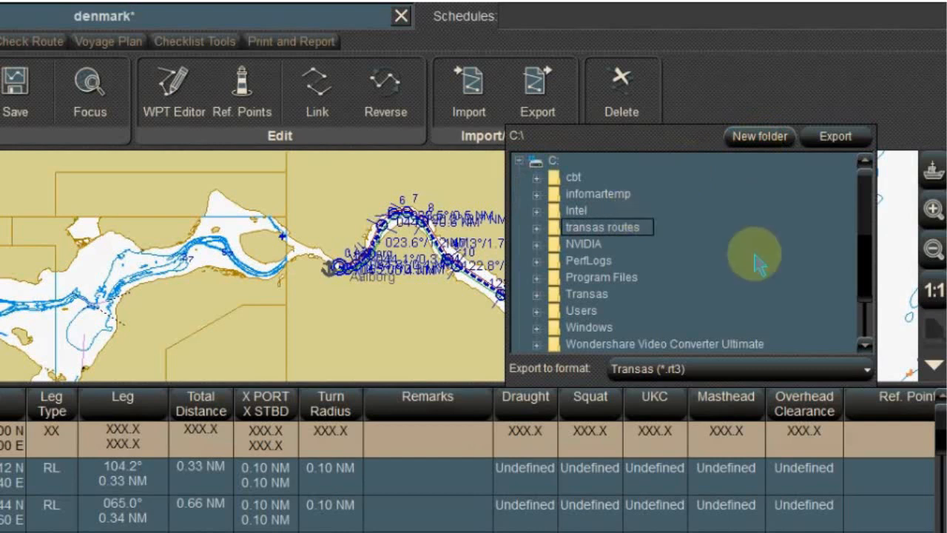
click(758, 264)
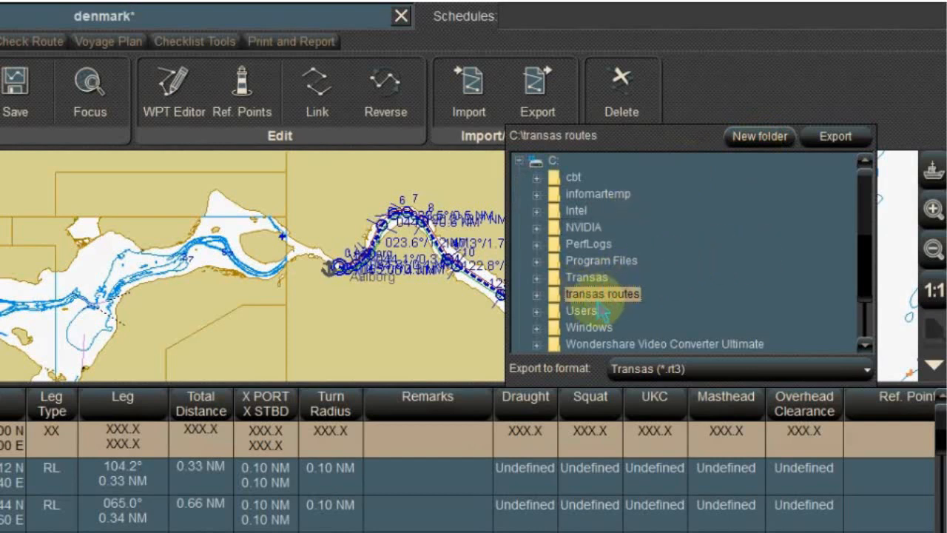
Export the denmark route to C:\transas routes in Transas (*.rt3) format and exit Navi-Planner 4000
click(857, 372)
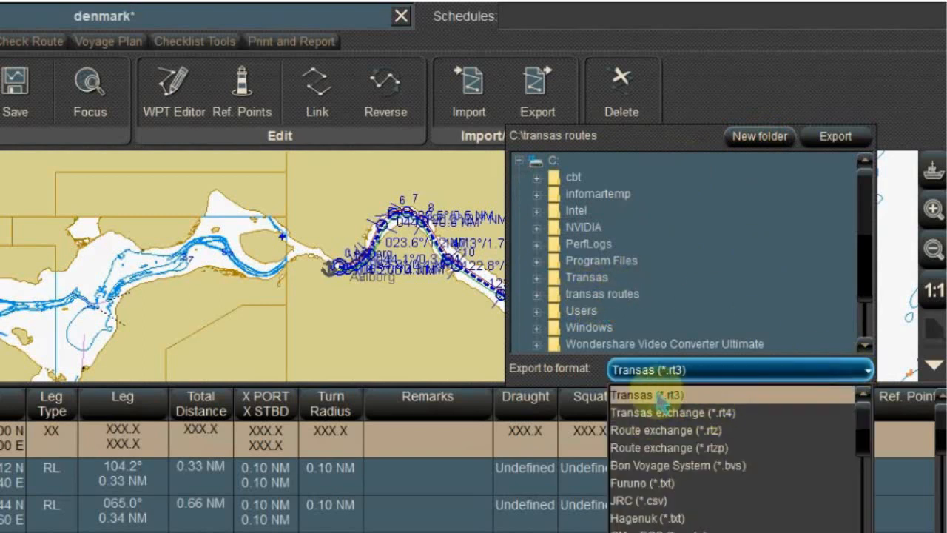
click(705, 393)
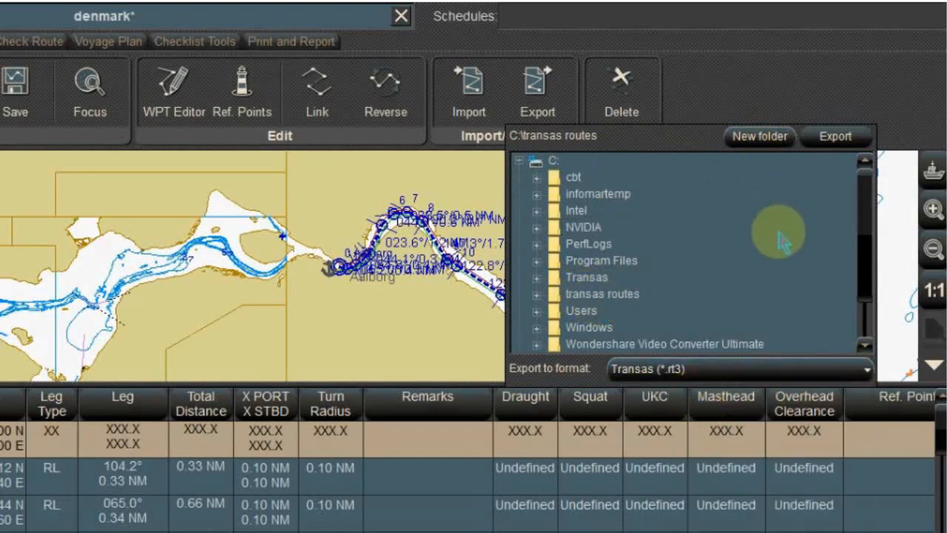
click(601, 300)
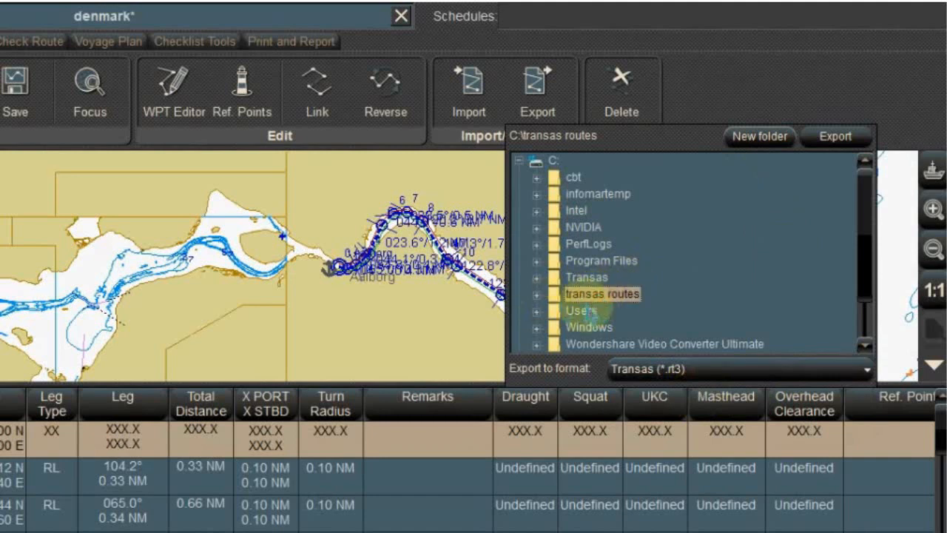
click(850, 140)
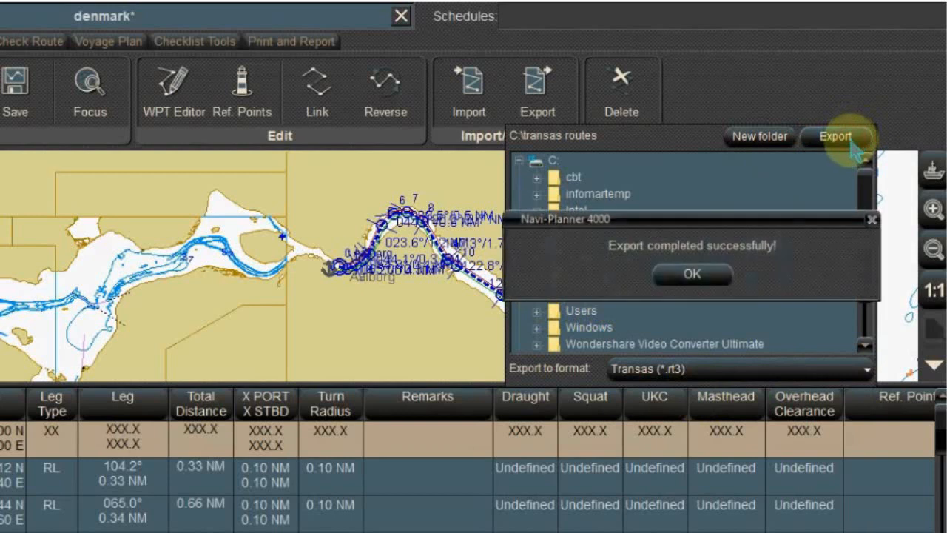
click(696, 275)
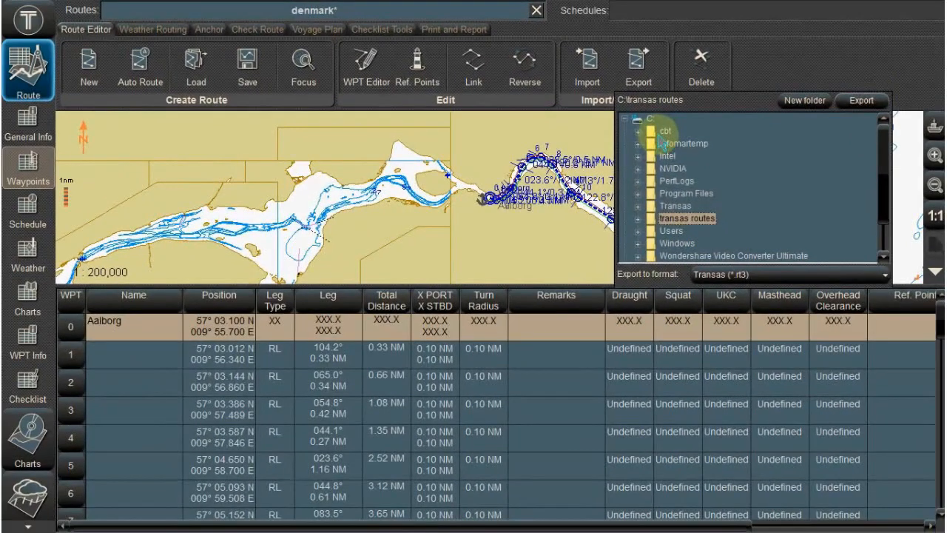
click(28, 21)
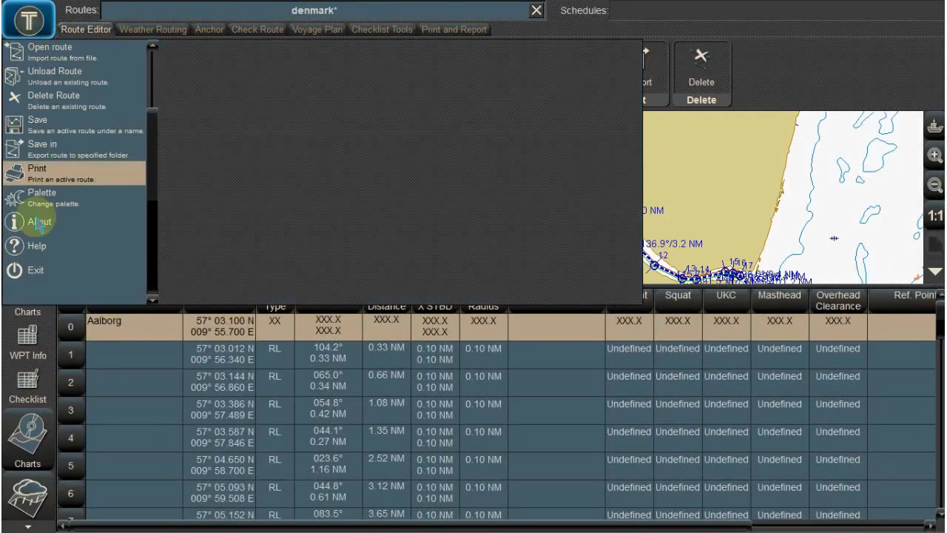
click(26, 270)
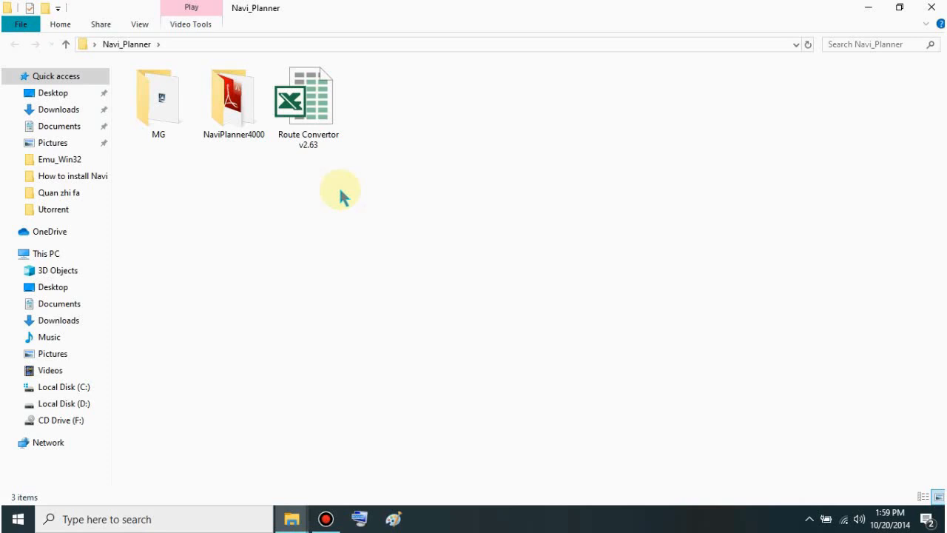
Open the Route Convertor v2.63 workbook in Excel from the Navi_Planner folder and enable its editing and active content
click(320, 125)
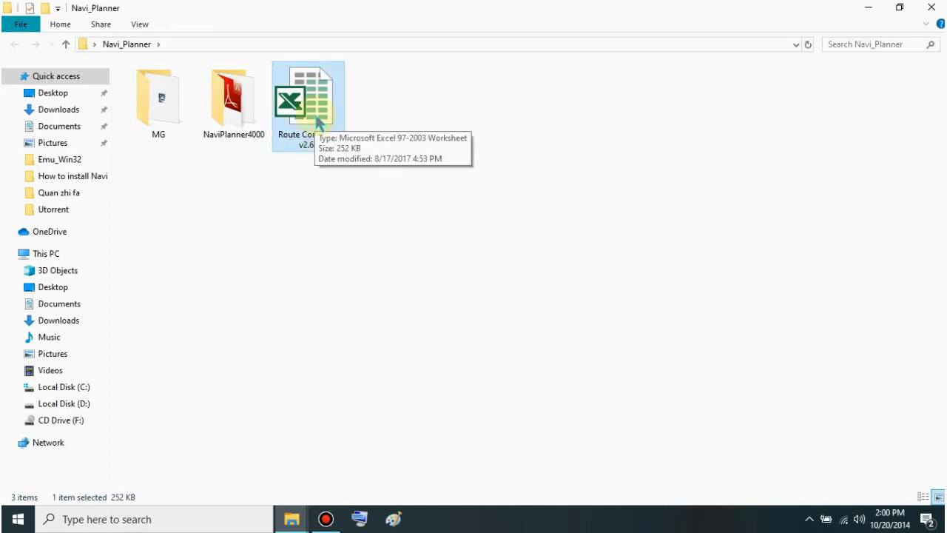
double_click(319, 124)
right_click(317, 120)
click(326, 127)
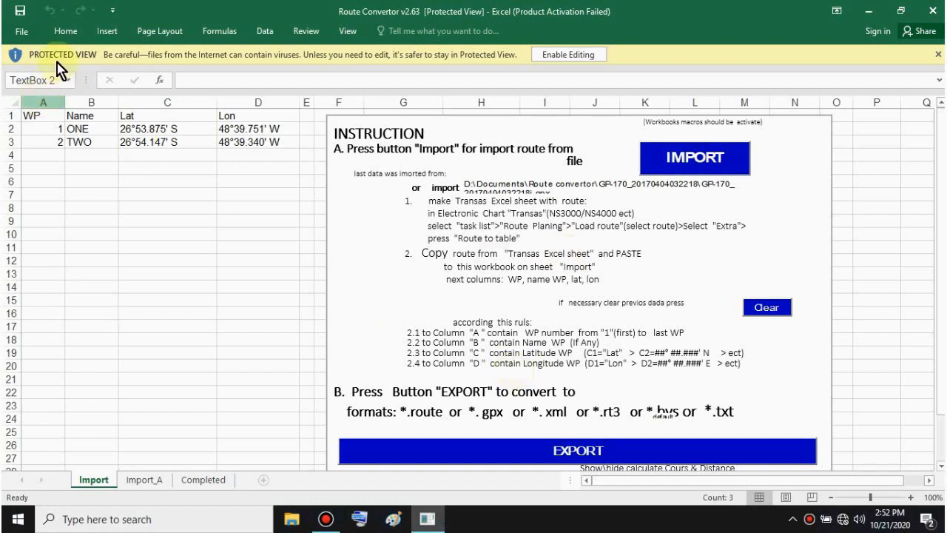
click(568, 56)
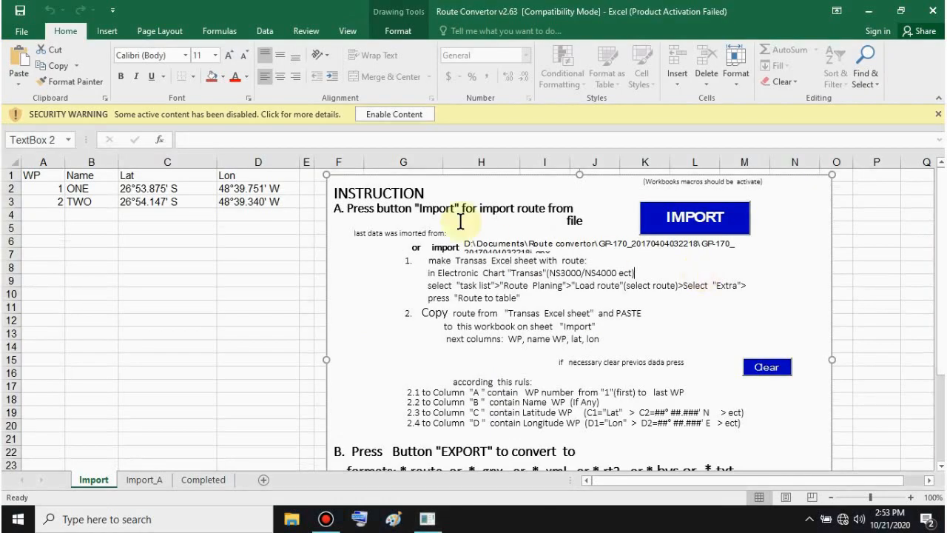
click(395, 115)
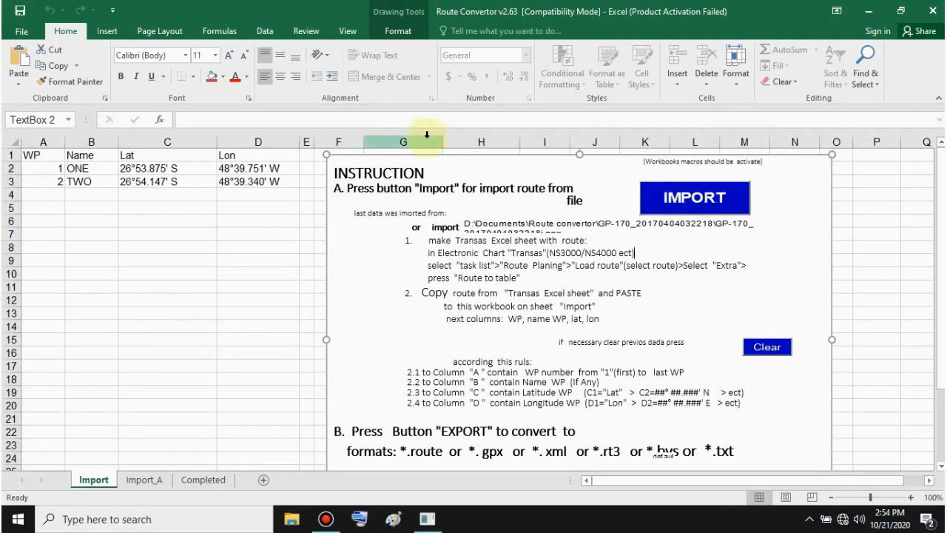
Import denmark.rt3 from C:\transas routes into the workbook, keeping the copied data on the clipboard
click(697, 202)
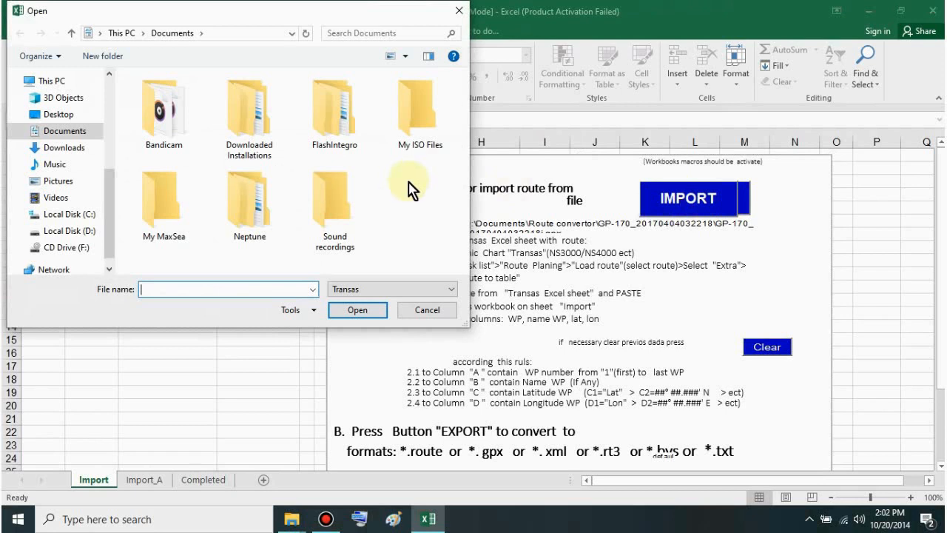
click(78, 215)
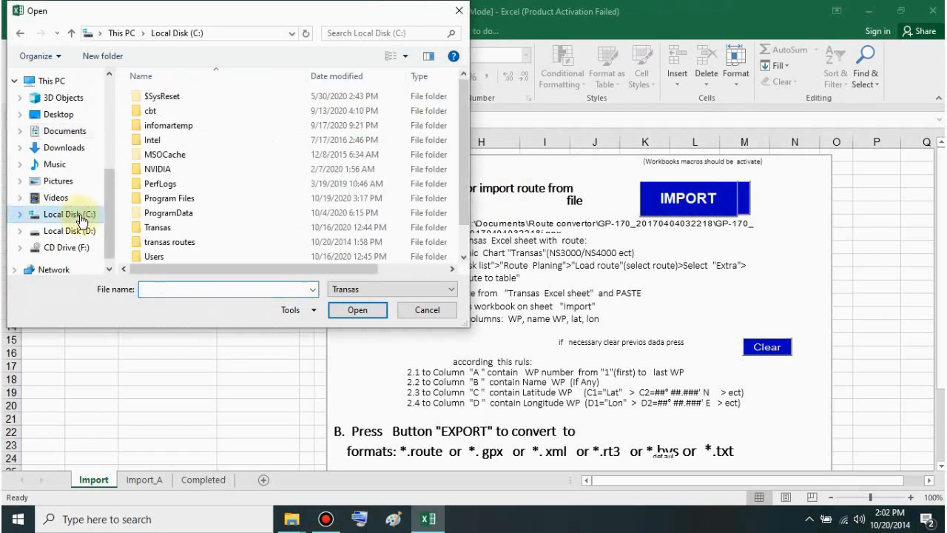
double_click(190, 249)
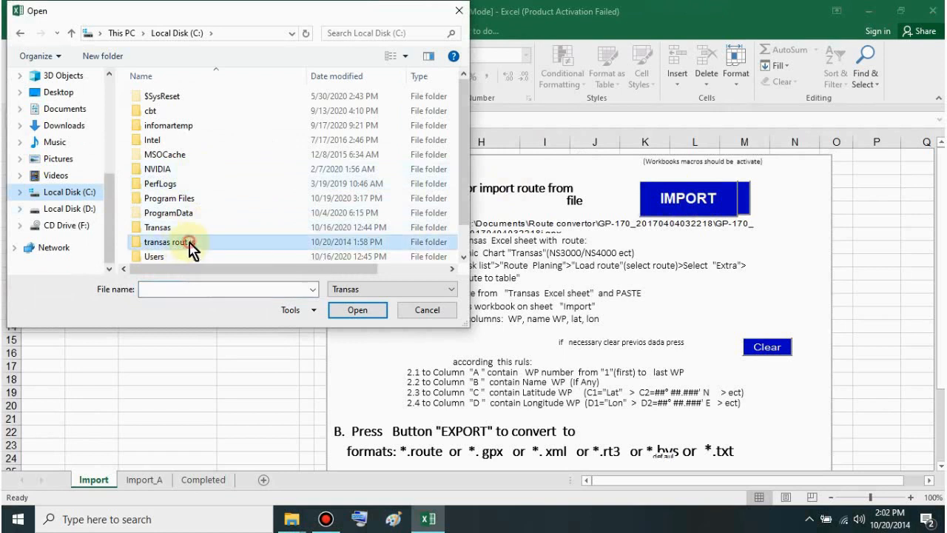
click(183, 105)
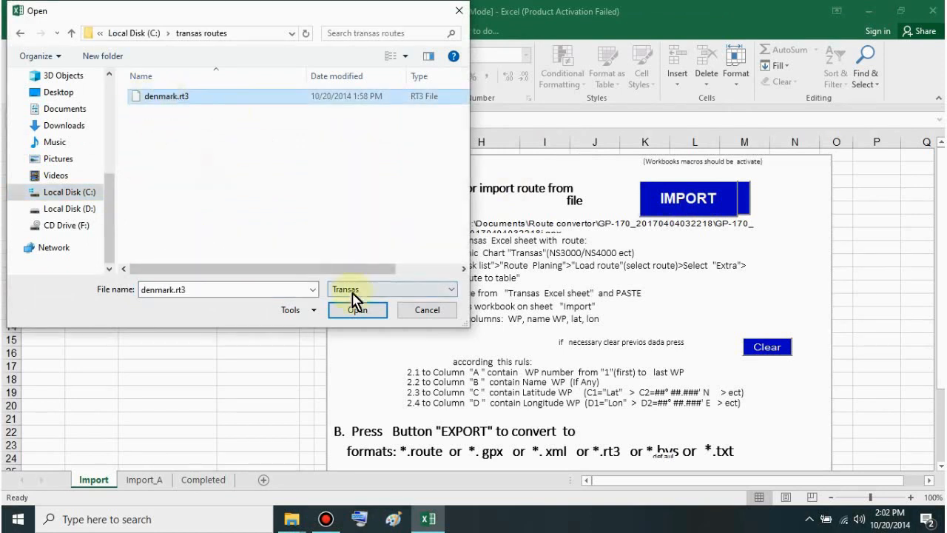
click(363, 315)
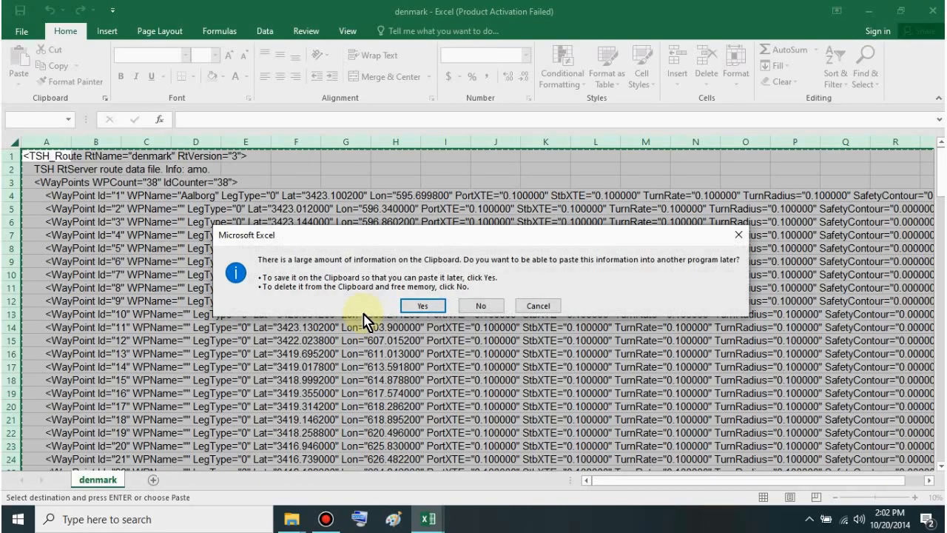
click(422, 306)
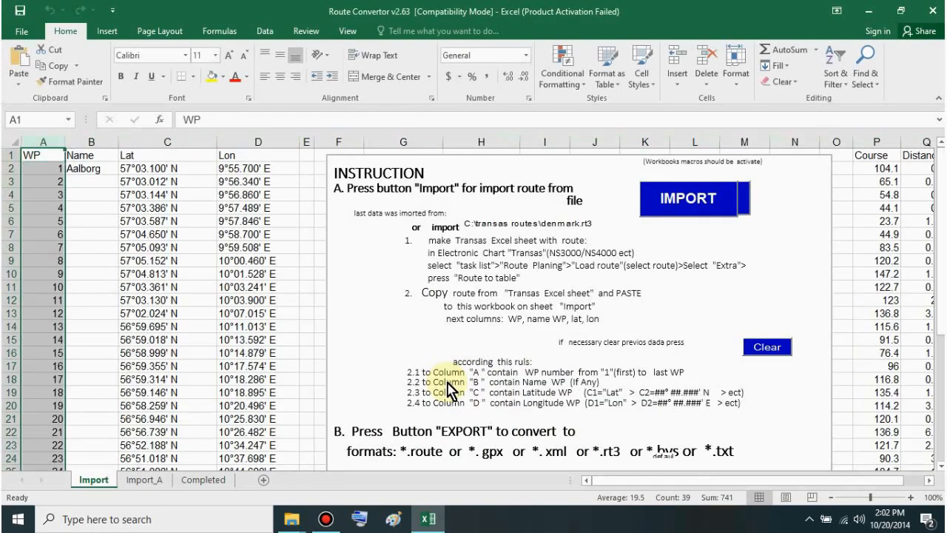
Review the imported waypoint numbers, names, latitudes and longitudes from Aalborg down to Aarhus
click(152, 179)
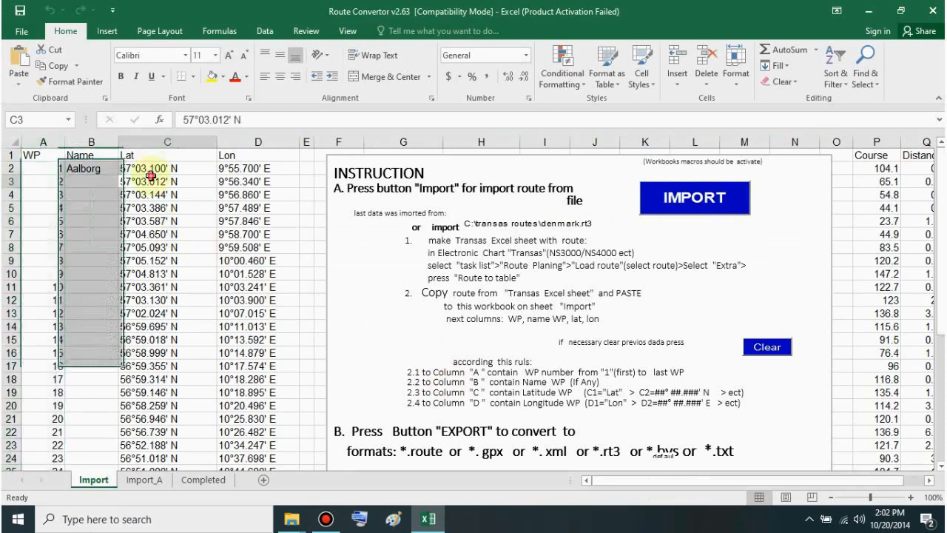
click(259, 179)
click(61, 171)
scroll(112, 303, down, 10)
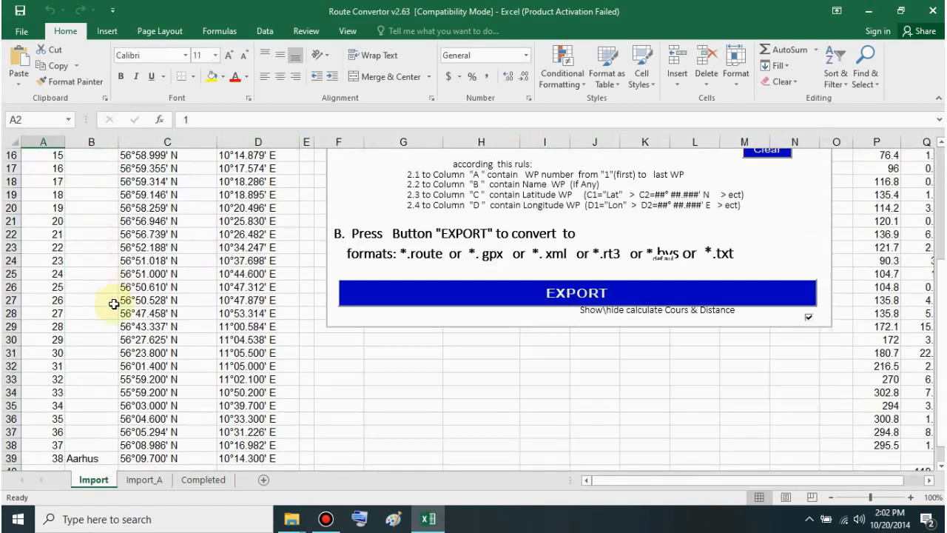
click(89, 223)
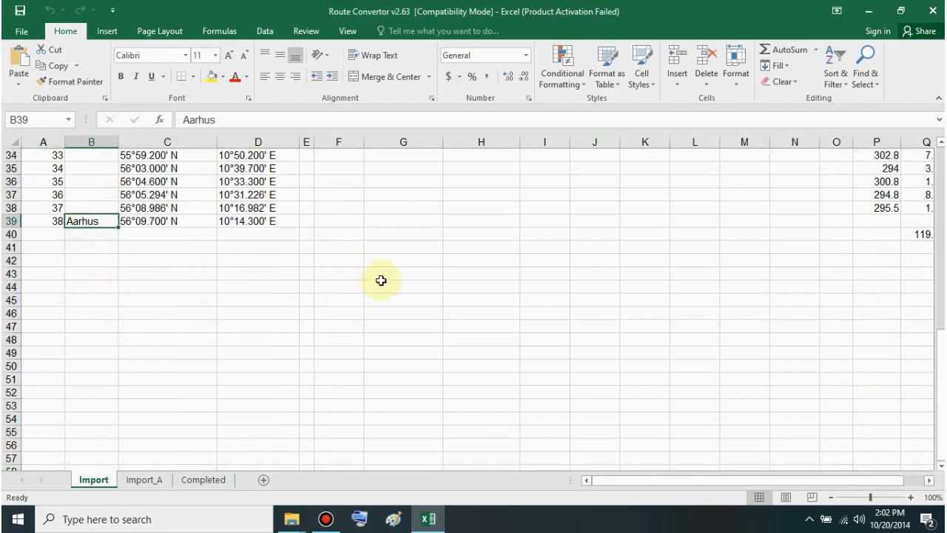
scroll(381, 281, up, 11)
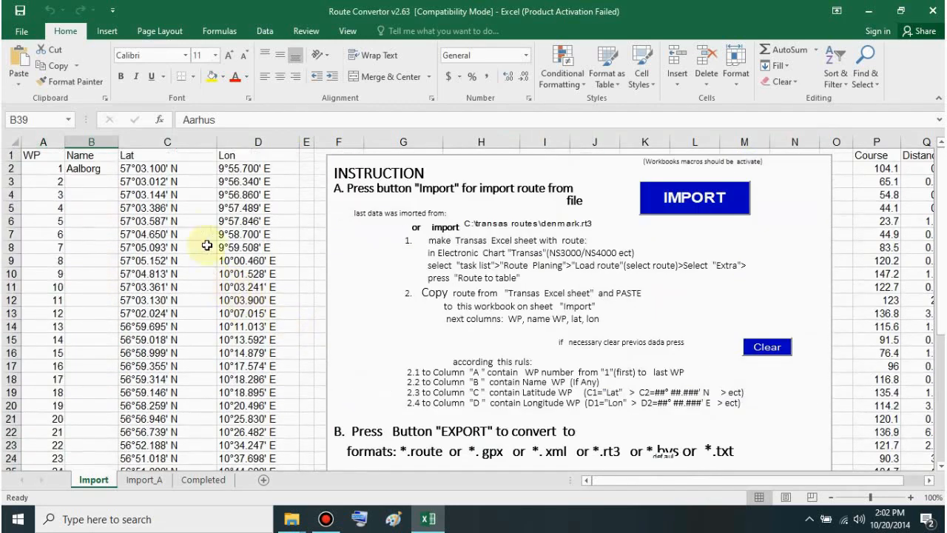
Review the imported waypoints with their course and distance columns, the distance total, and the export instructions on the Import sheet
drag(55, 169, 280, 437)
scroll(332, 416, up, 4)
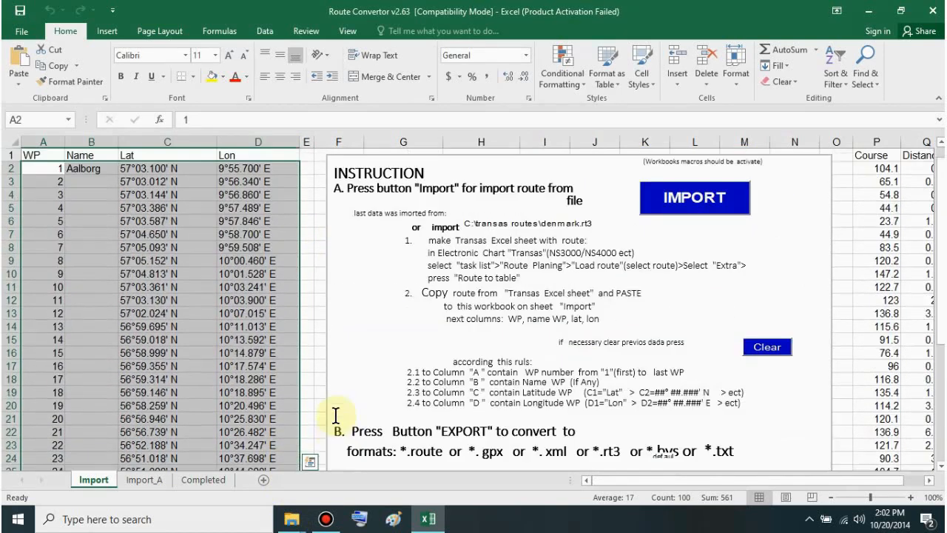
click(257, 141)
drag(824, 483, 844, 483)
click(830, 158)
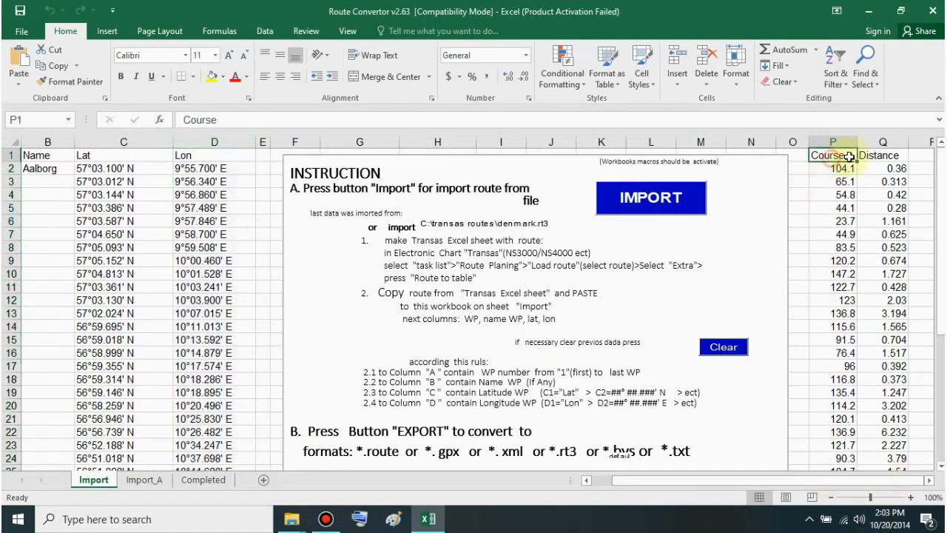
click(880, 156)
scroll(887, 251, down, 11)
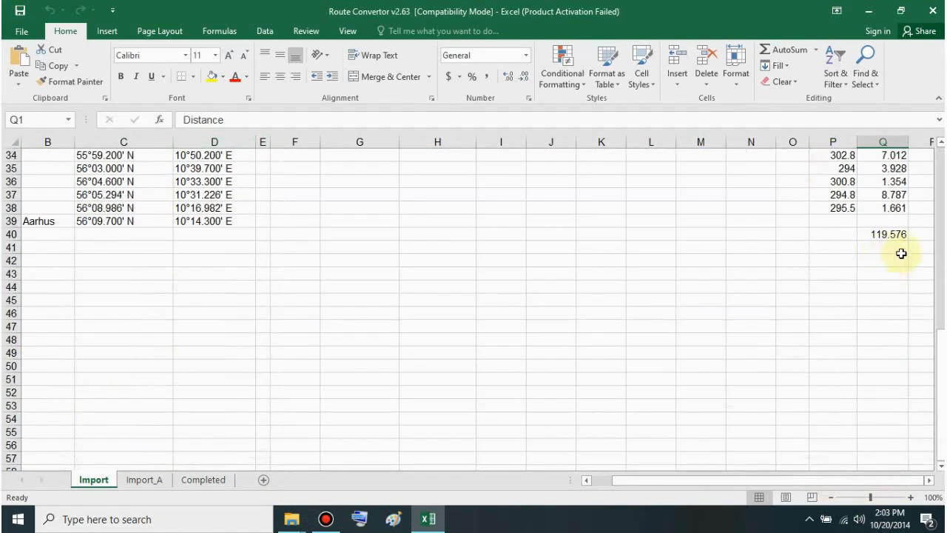
click(889, 236)
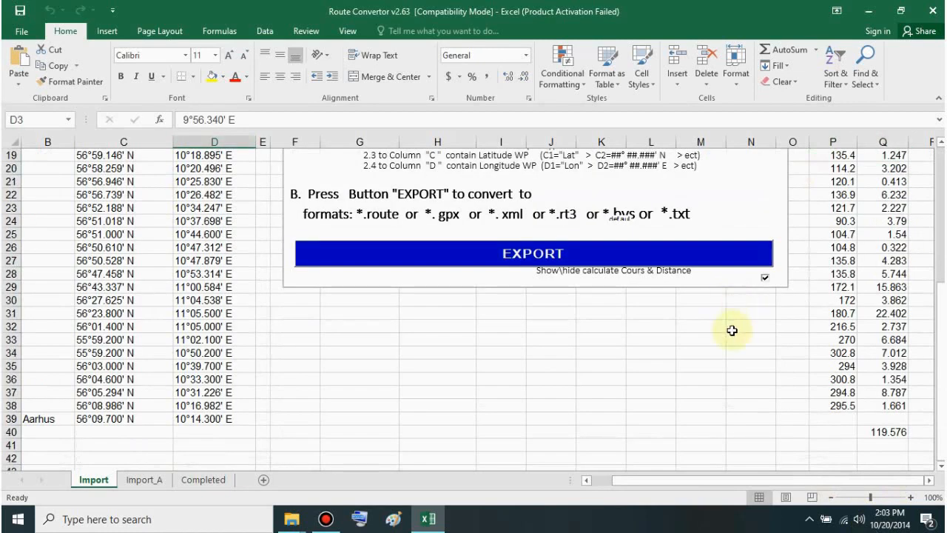
scroll(732, 331, up, 3)
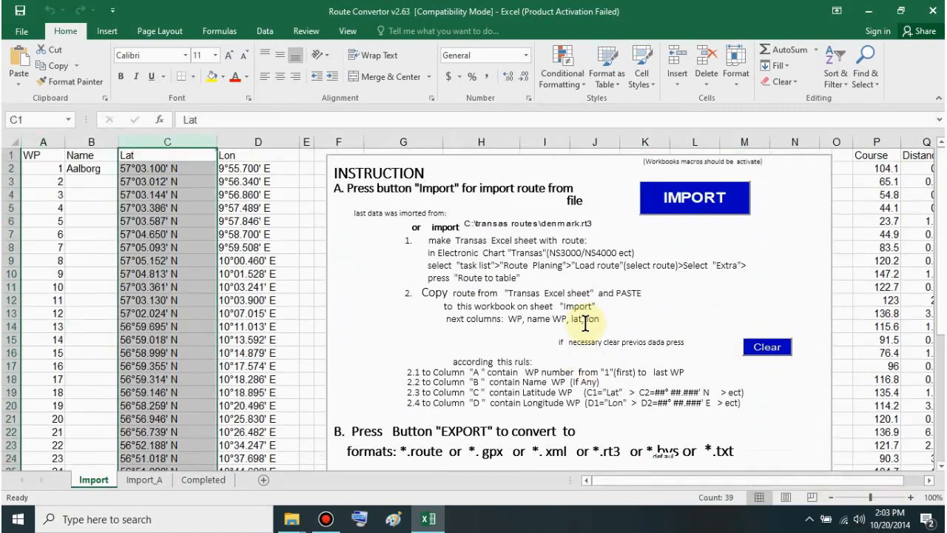
scroll(574, 318, down, 4)
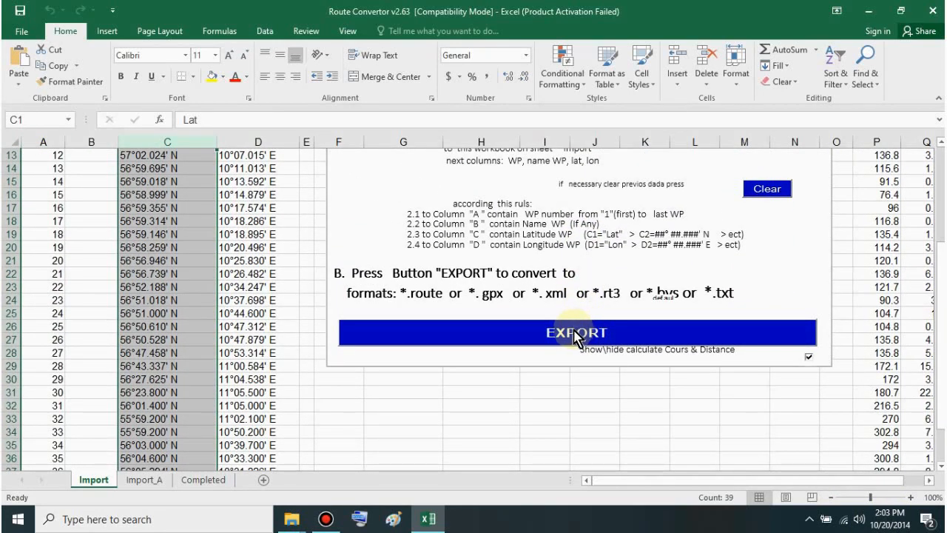
scroll(574, 336, up, 4)
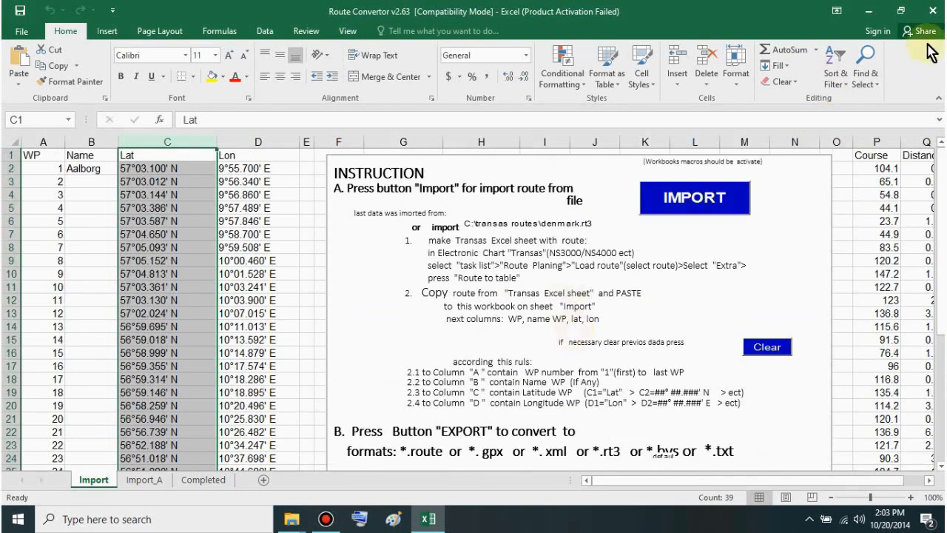
Close the Route Convertor workbook and return to the Navi_Planner folder in File Explorer
click(931, 11)
click(474, 276)
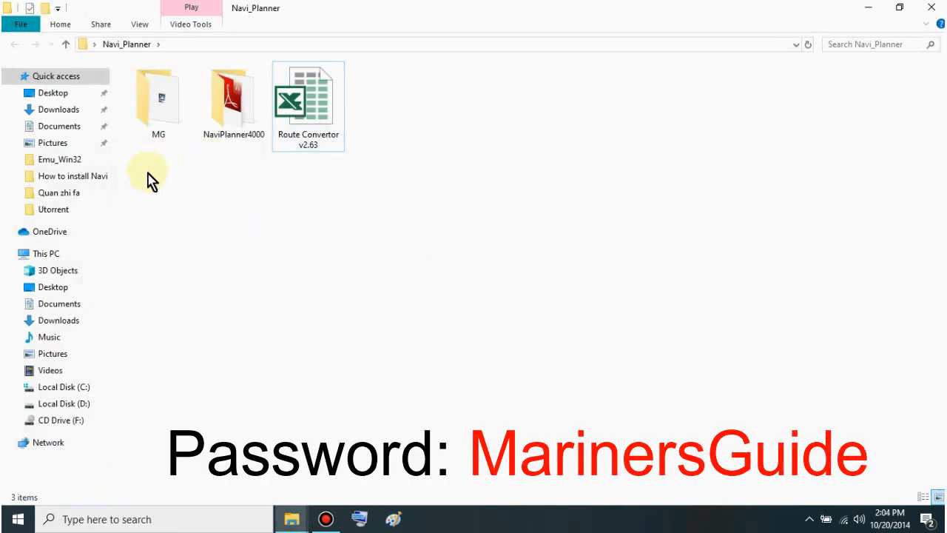
drag(151, 181, 212, 134)
click(182, 205)
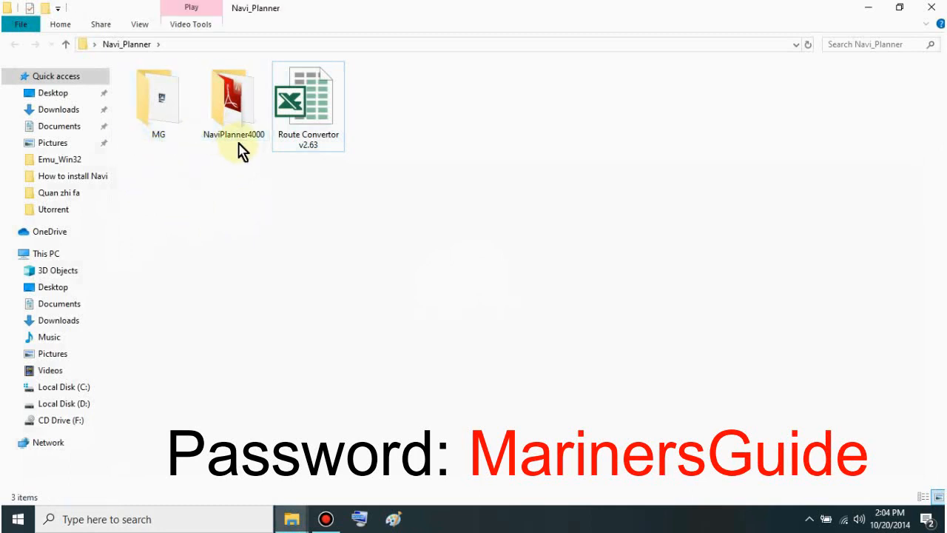
Run the setup application from the NaviPlanner4000 folder and accept the Navi-Planner 4000 license agreement
right_click(237, 119)
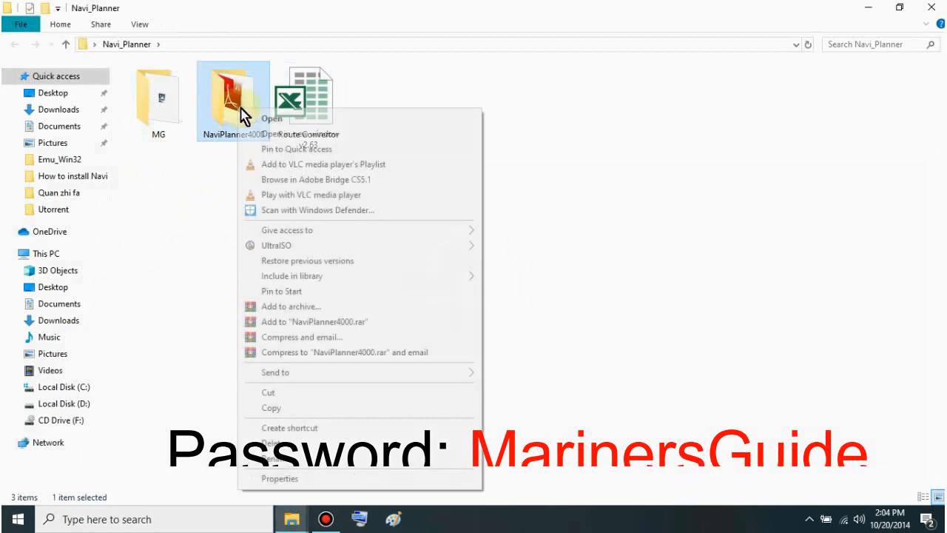
click(266, 124)
double_click(166, 190)
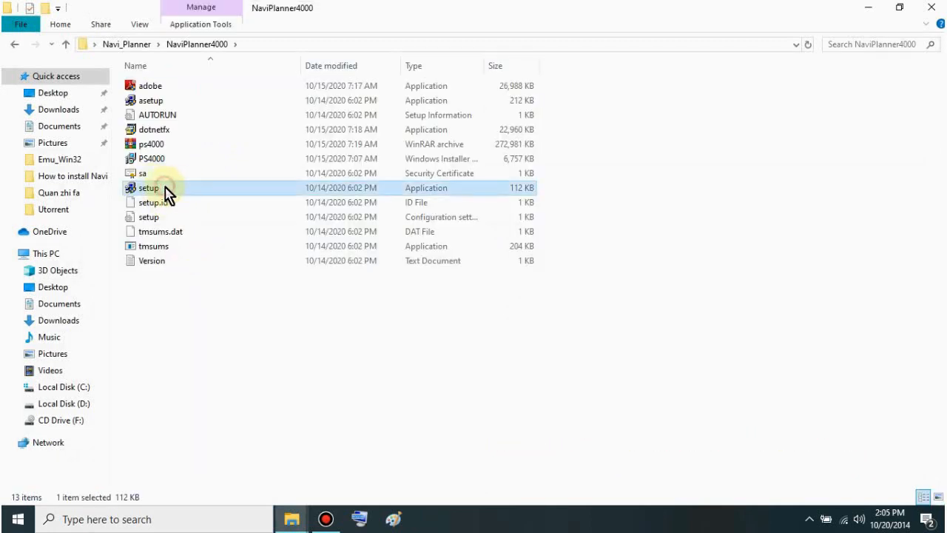
right_click(166, 190)
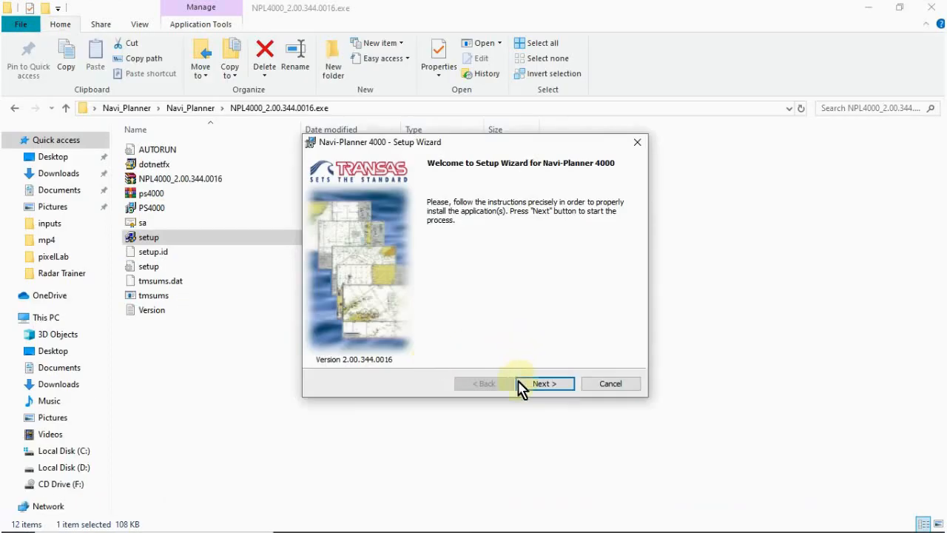
click(545, 383)
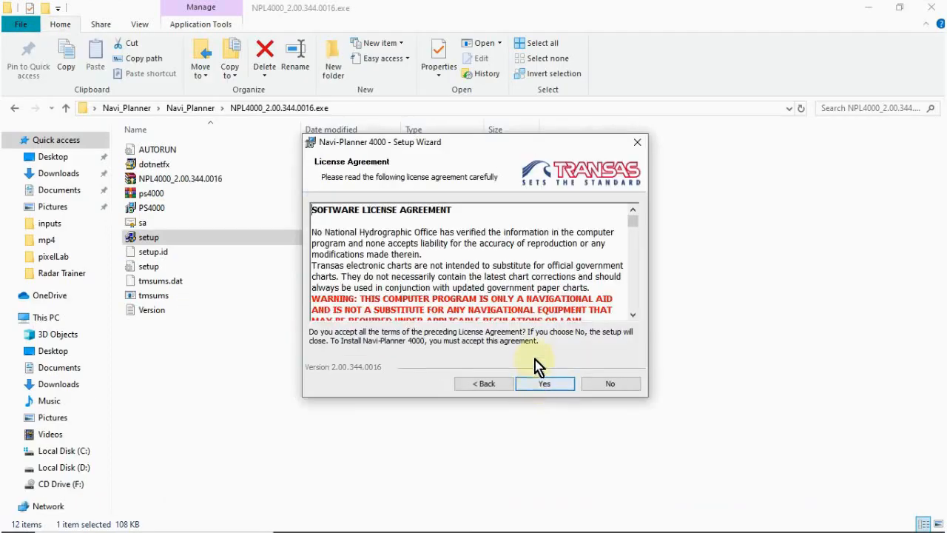
click(565, 385)
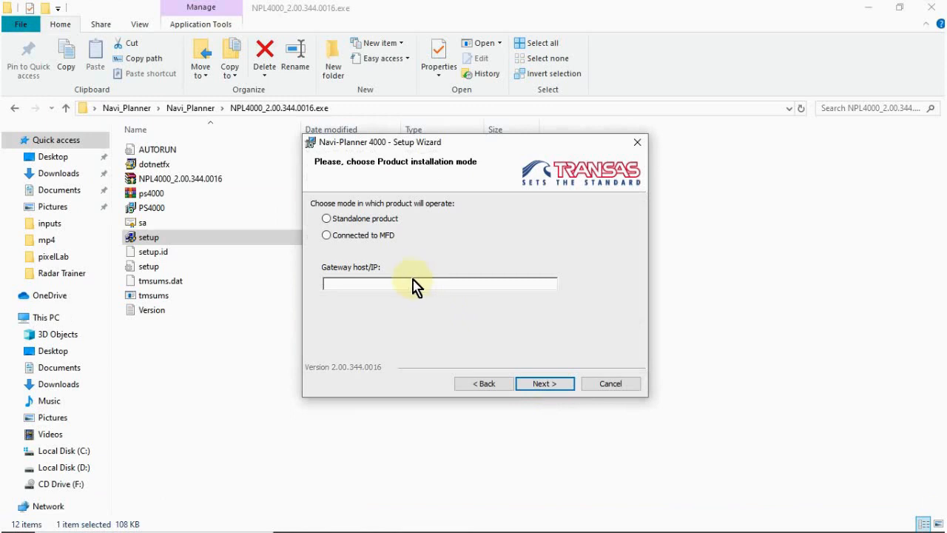
Install Navi-Planner 4000 in Connected to MFD mode with gateway host 127.0.0.1 and the Complete setup type, and finish the wizard
click(337, 237)
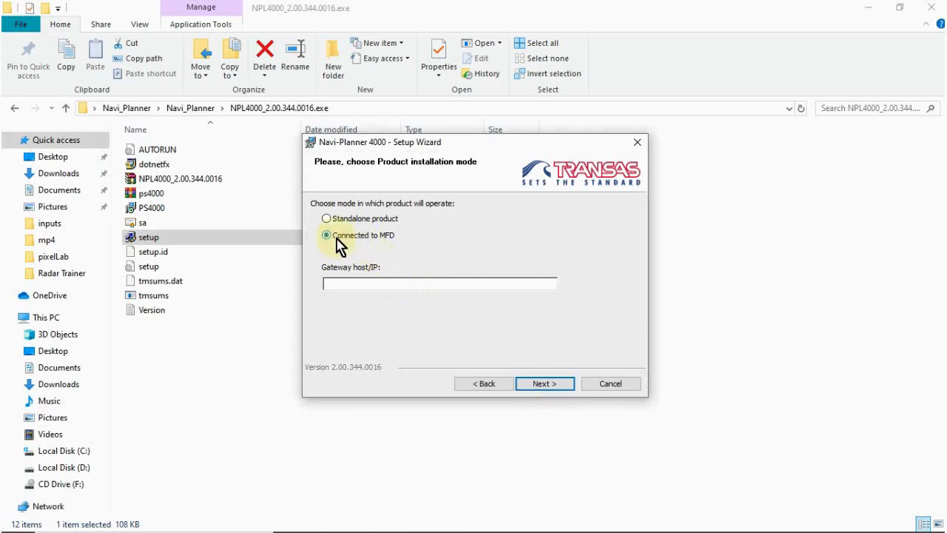
text(127.0.0.1)
click(542, 385)
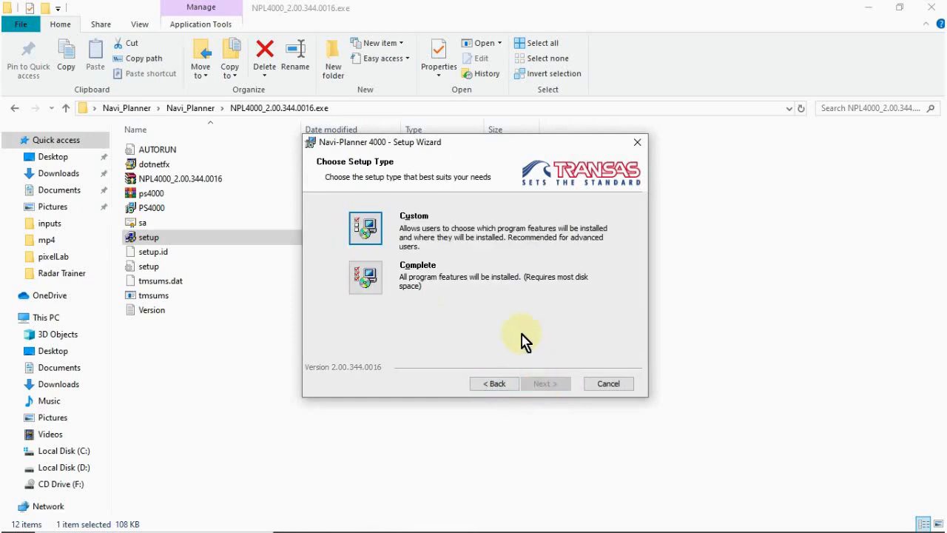
click(374, 281)
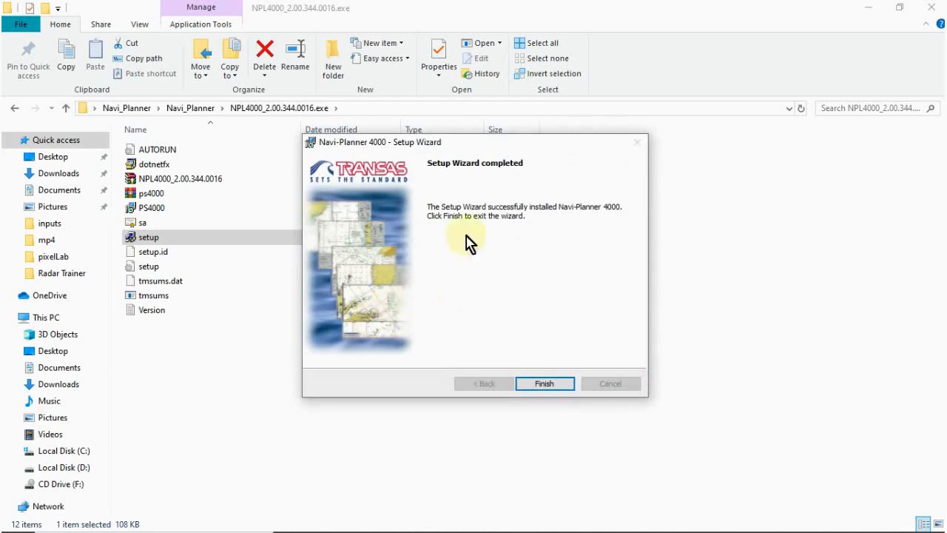
click(545, 383)
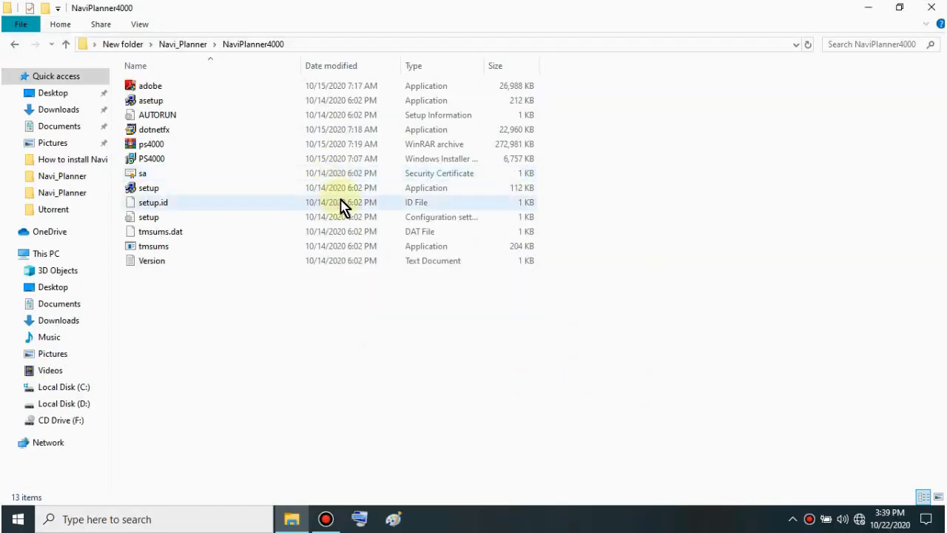
Go back up to the Navi_Planner folder and open its MG subfolder
click(67, 45)
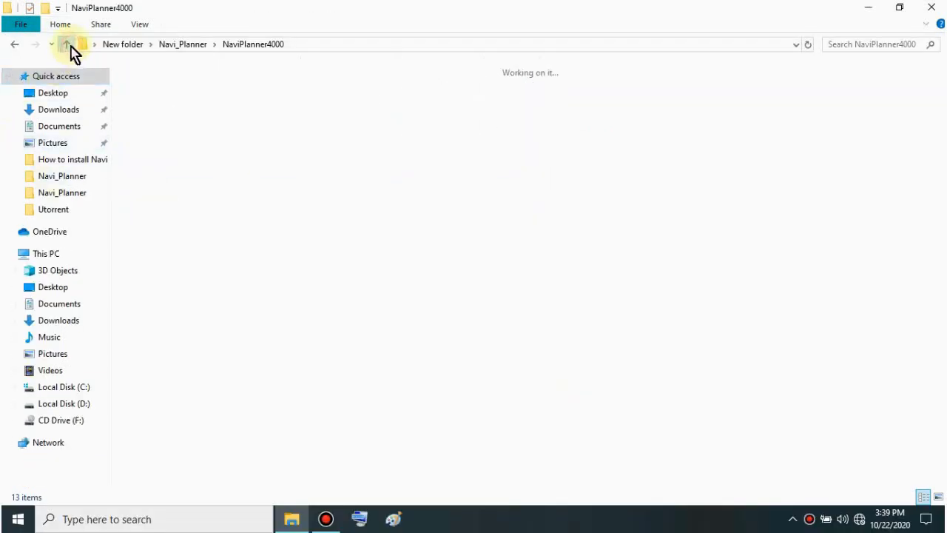
click(311, 220)
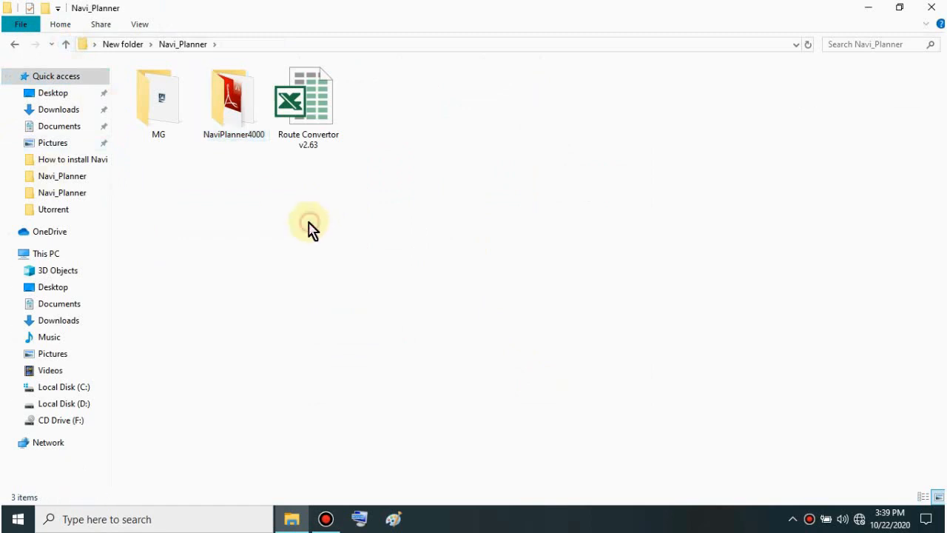
right_click(161, 138)
click(177, 133)
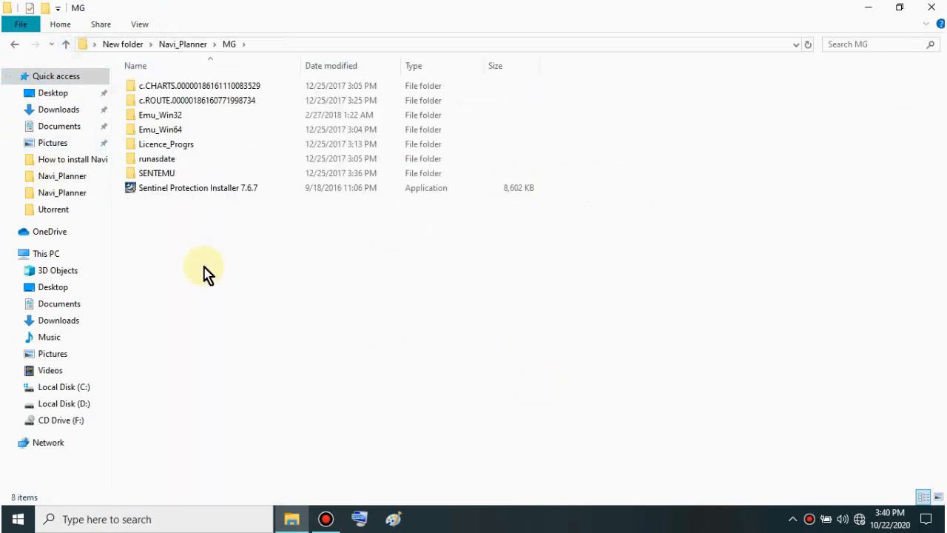
Run Sentinel Protection Installer 7.6.7 as administrator, complete the installation and agree to restart the system
right_click(264, 189)
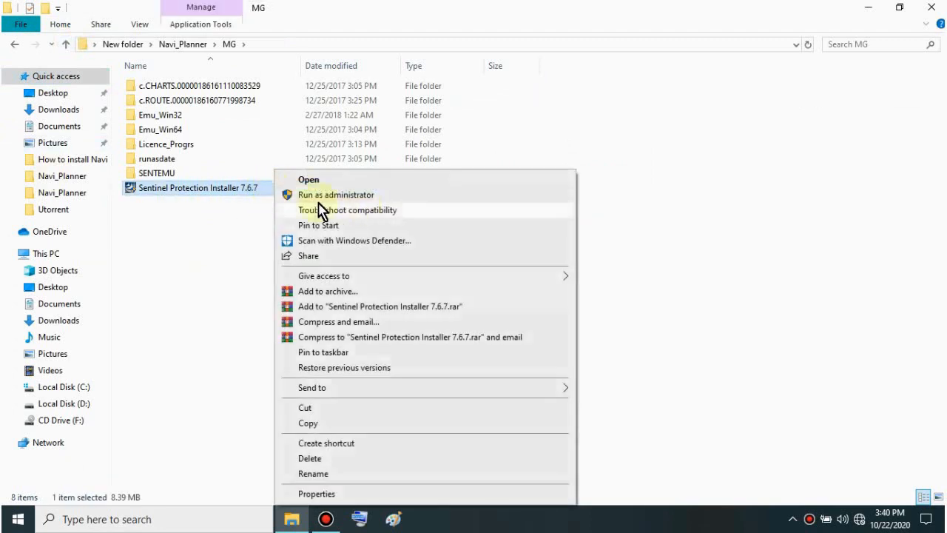
click(328, 197)
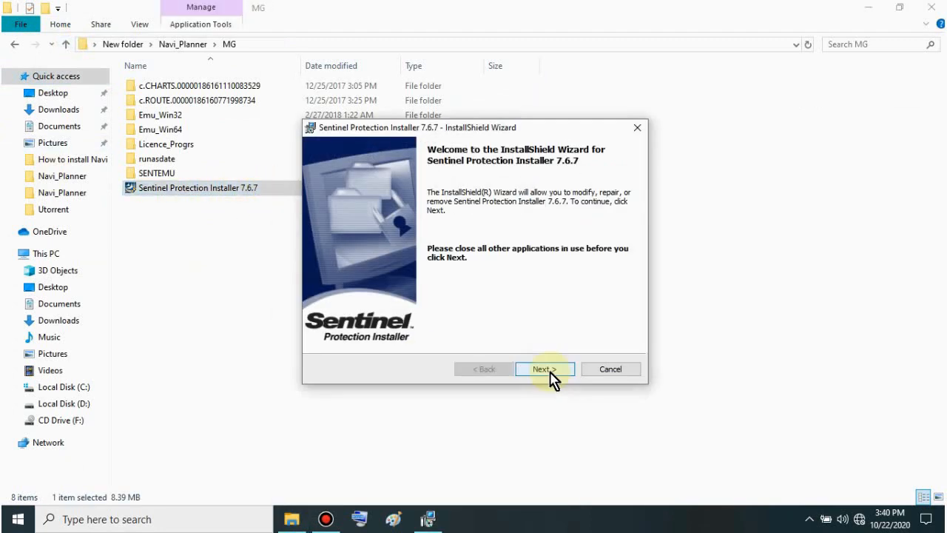
click(549, 373)
click(549, 373)
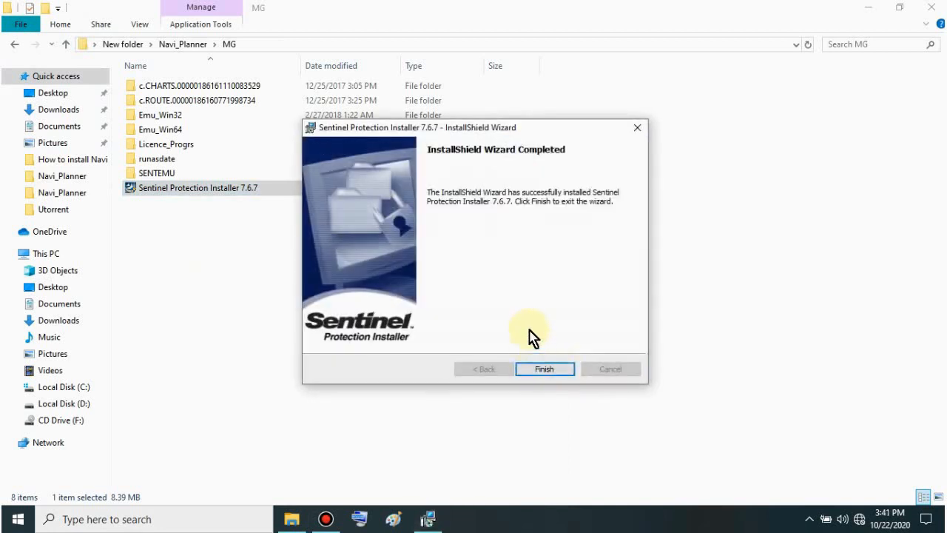
click(543, 370)
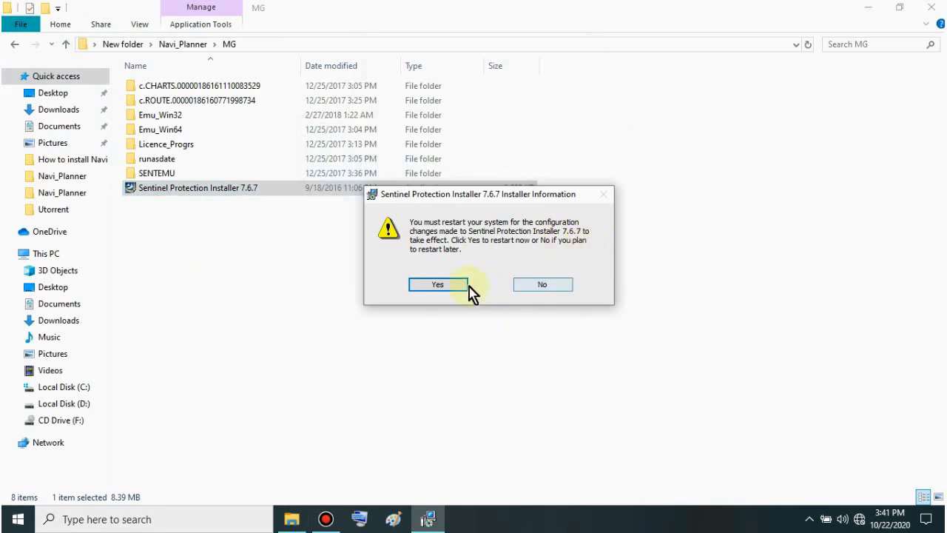
click(445, 289)
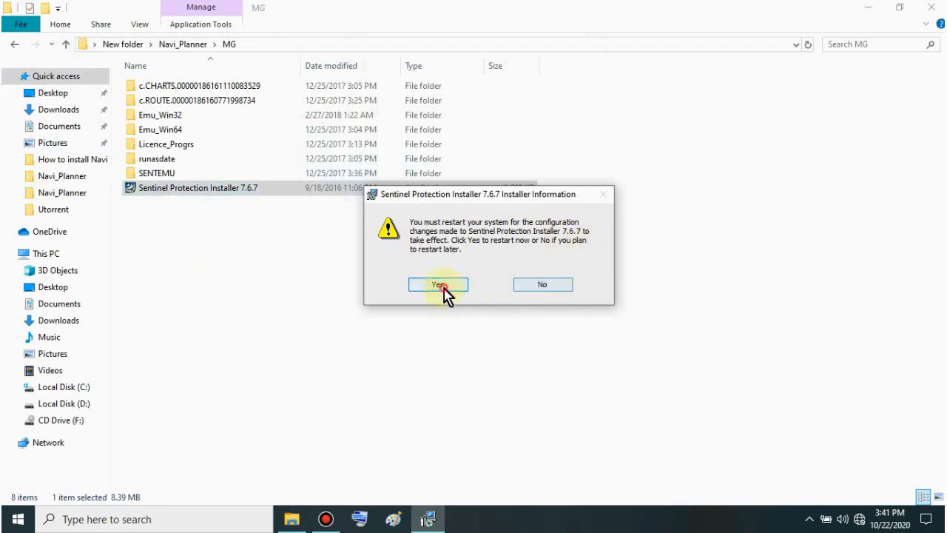
Check in the Windows device specifications whether the system is 32-bit or 64-bit to determine which Emu folder in MG applies
click(261, 264)
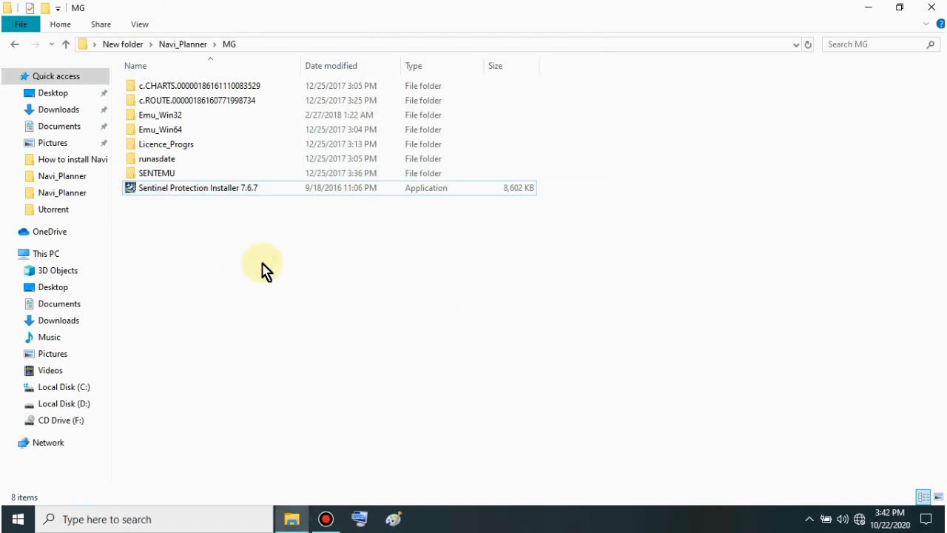
click(194, 118)
click(232, 133)
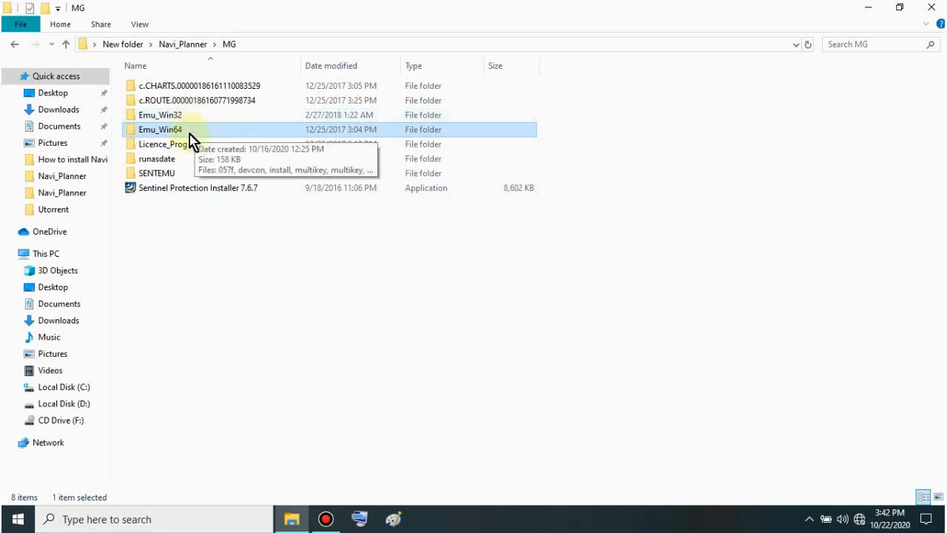
click(10, 524)
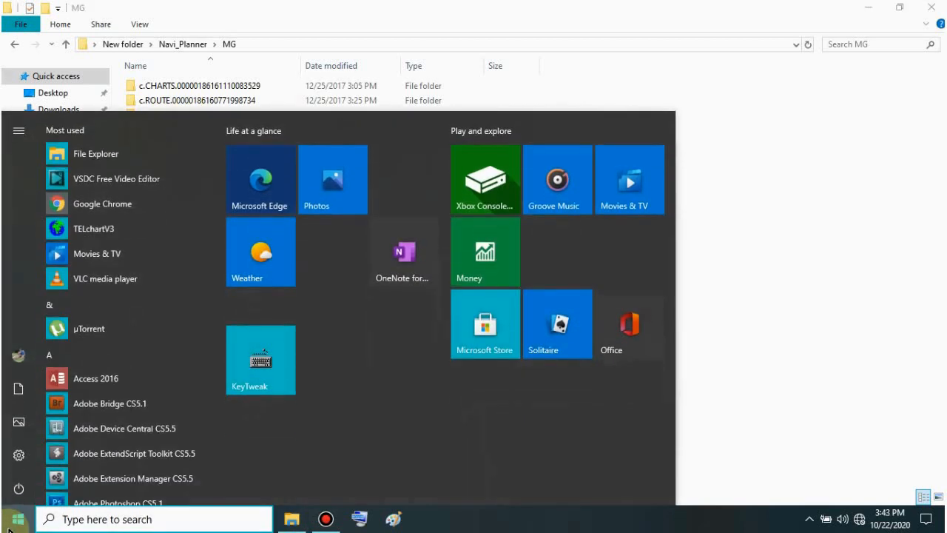
click(19, 454)
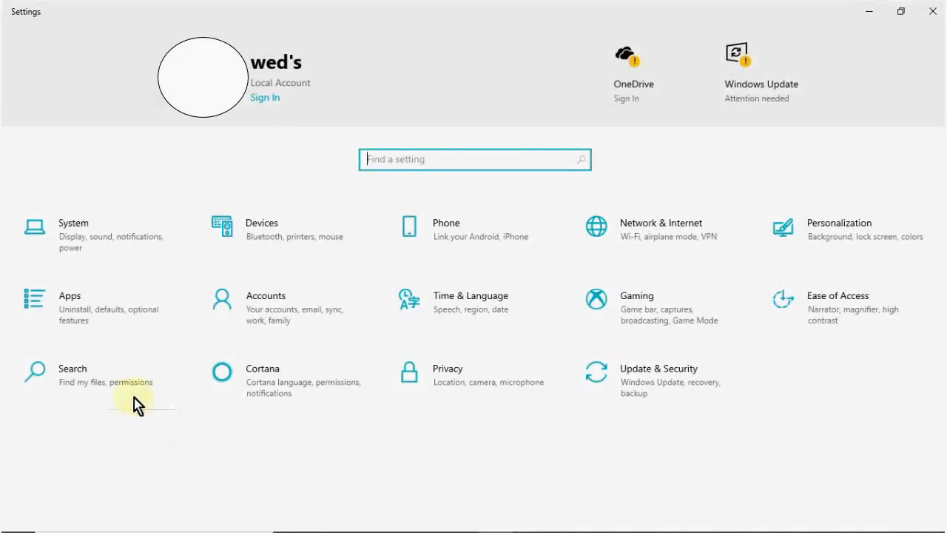
click(74, 235)
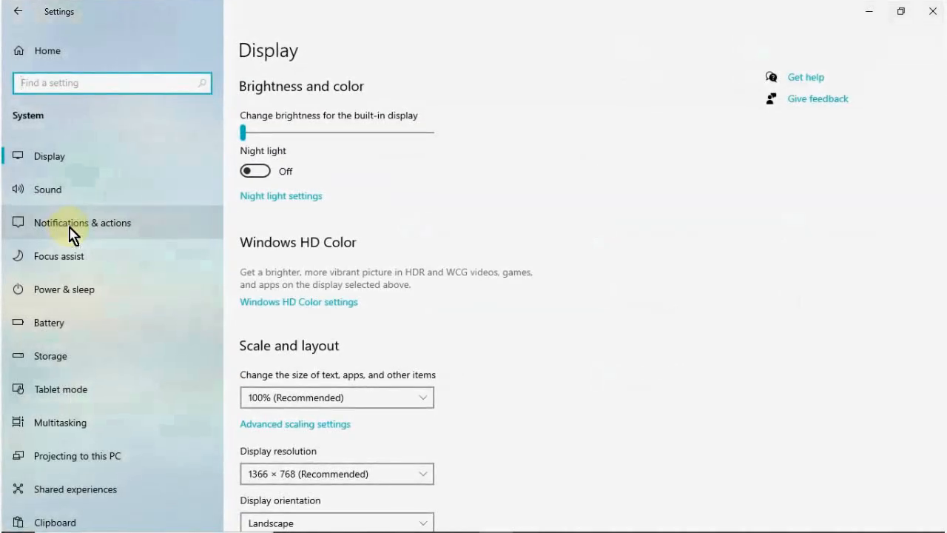
scroll(69, 222, down, 3)
click(58, 459)
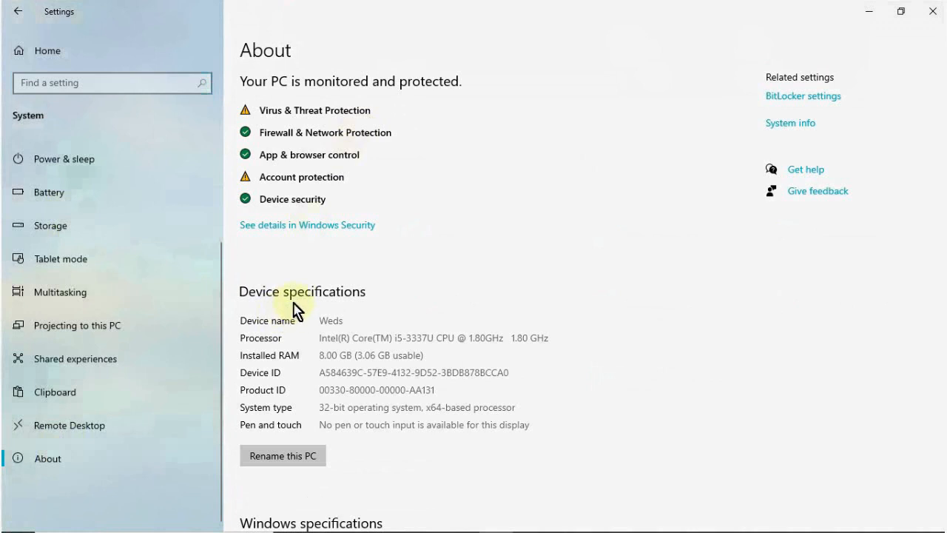
scroll(314, 305, down, 5)
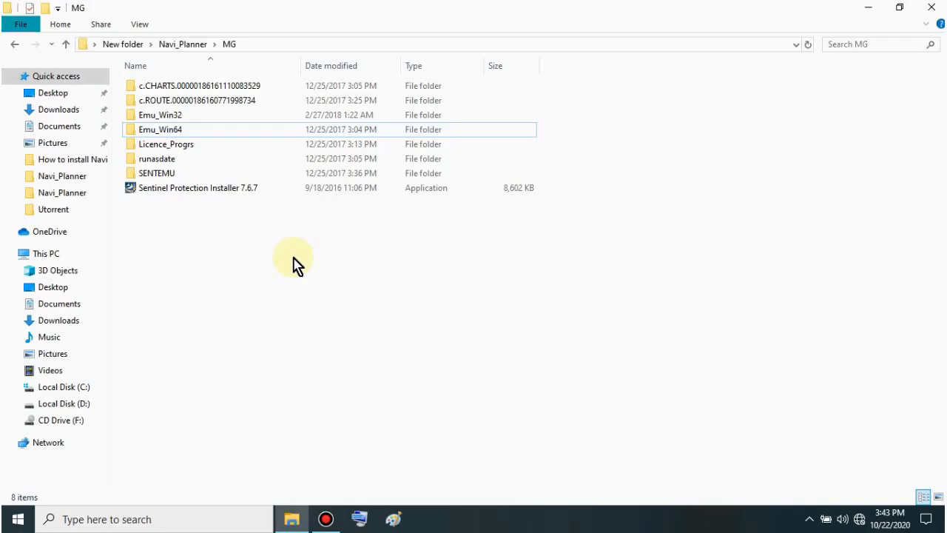
Open the Emu_Win32 folder in MG and merge its 057f registration entries into the registry
click(186, 120)
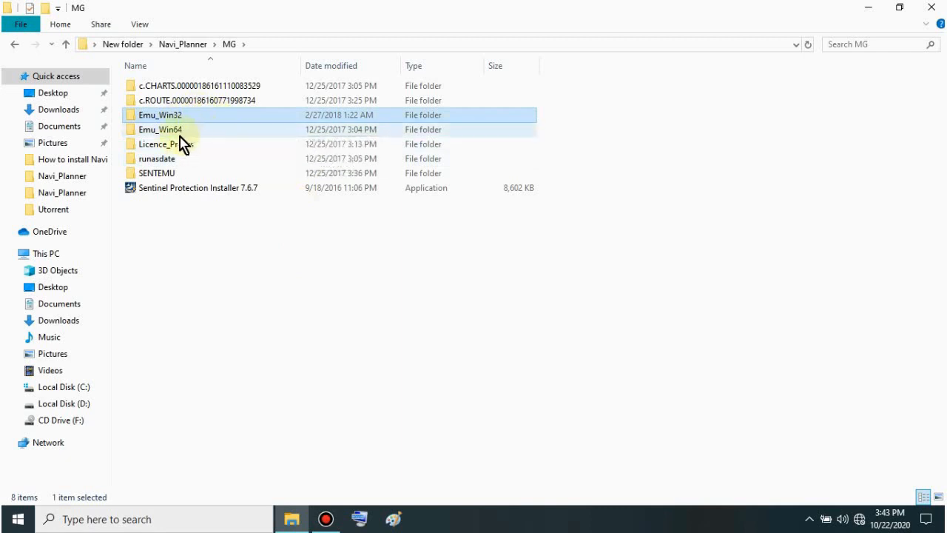
click(176, 135)
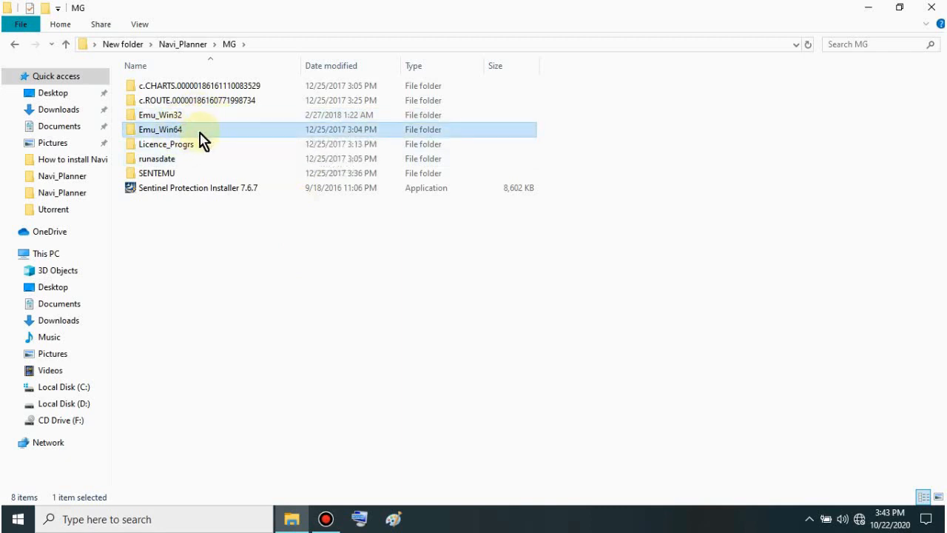
click(201, 120)
double_click(204, 124)
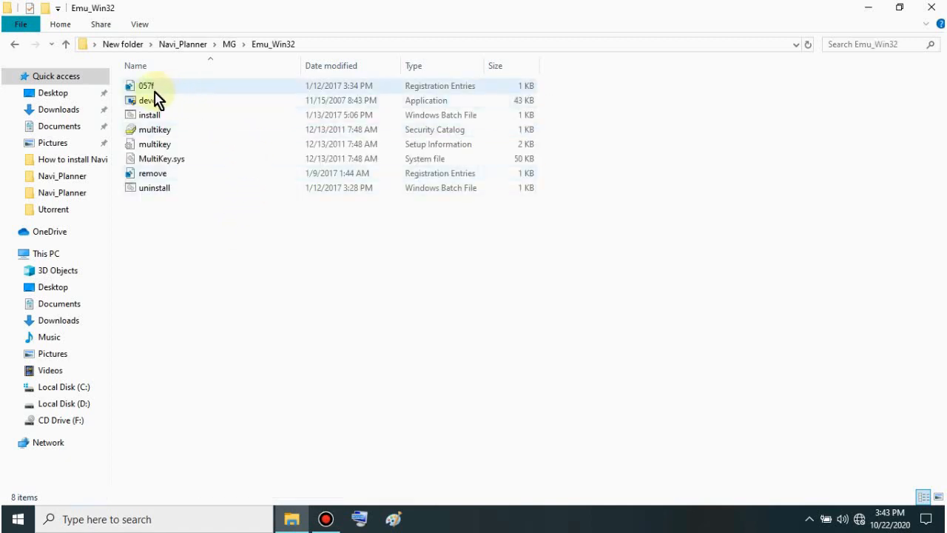
double_click(191, 88)
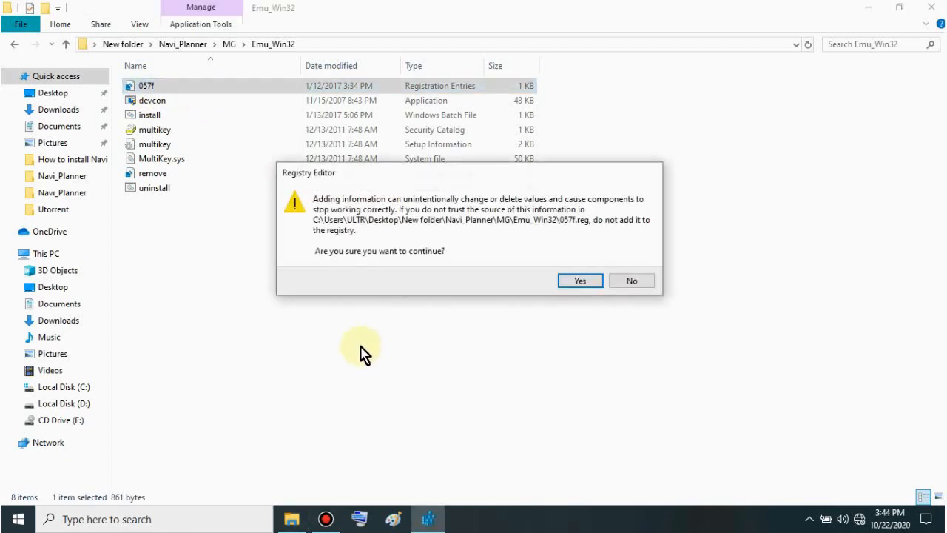
click(580, 282)
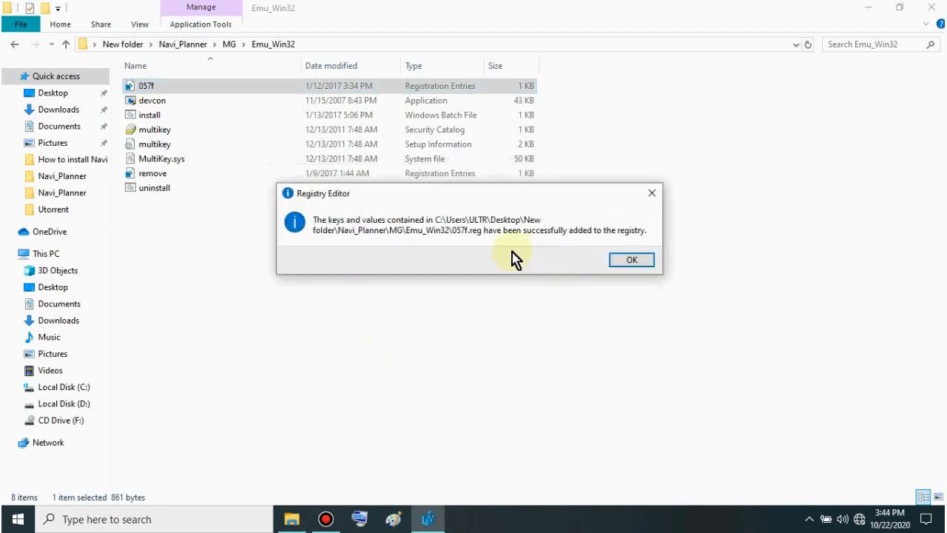
click(633, 262)
Run the install batch file in Emu_Win32 as administrator and allow the unverified driver software to be installed anyway
double_click(183, 119)
right_click(183, 116)
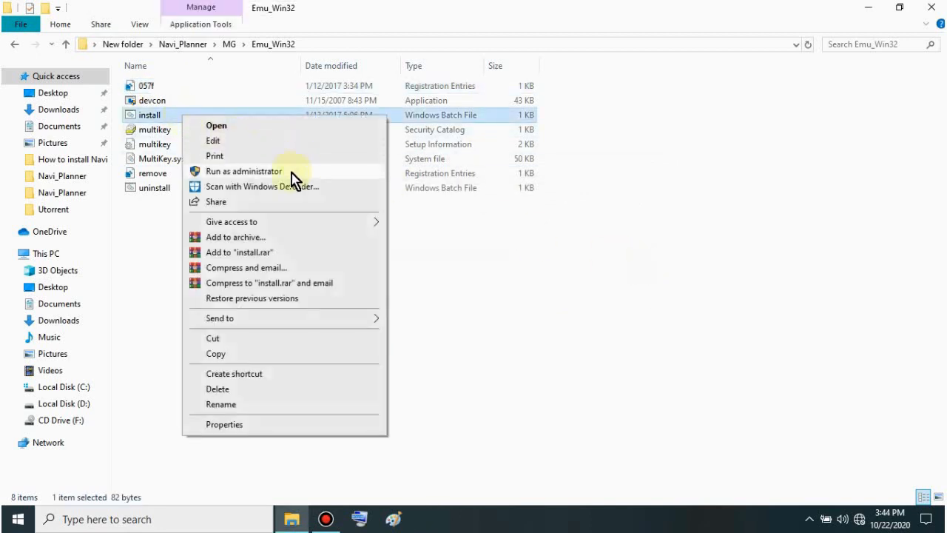
click(246, 172)
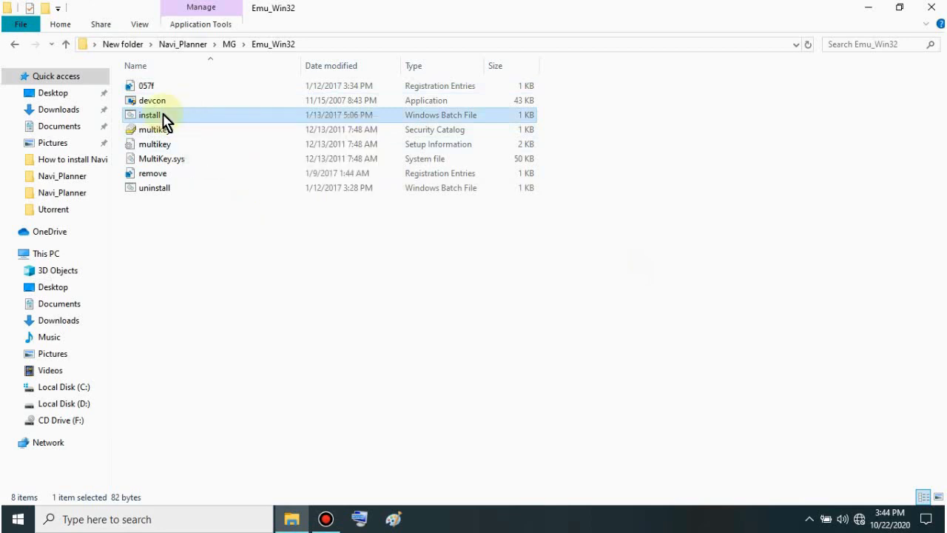
double_click(208, 116)
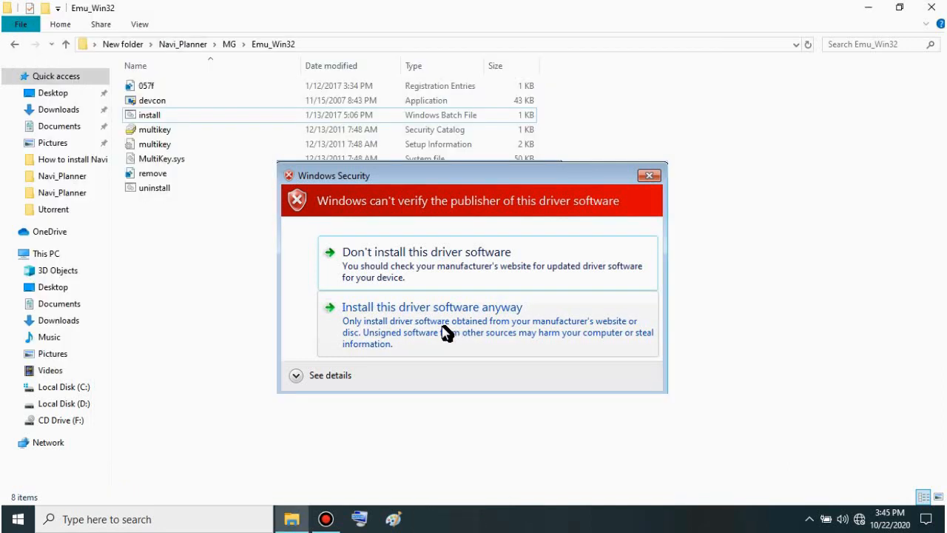
click(446, 333)
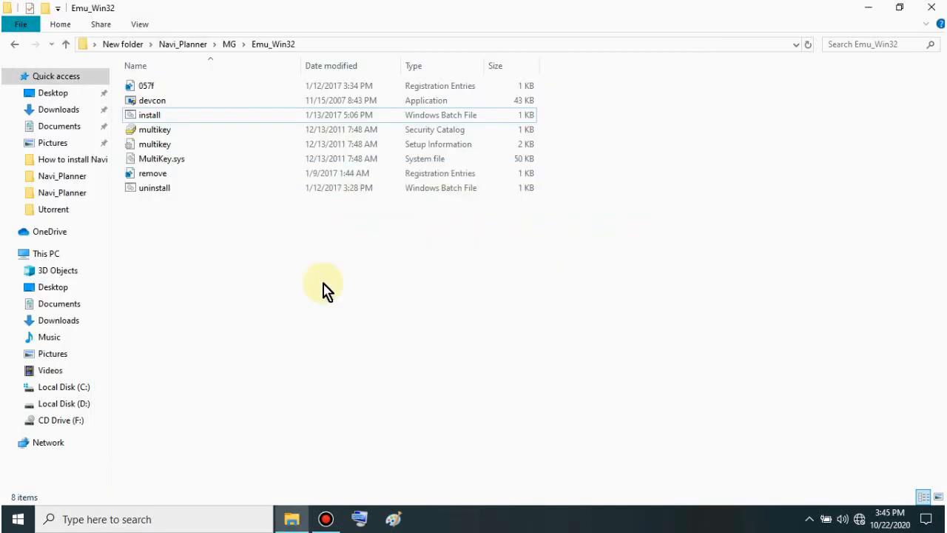
Go back up to MG, open Licence_Progrs and copy the license.dat and setup.id files
click(68, 44)
click(205, 270)
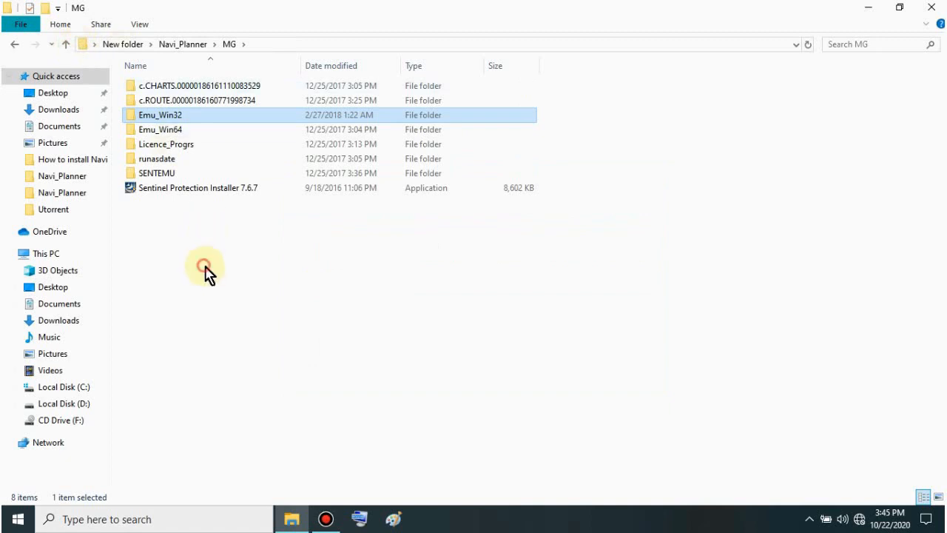
right_click(203, 145)
click(235, 136)
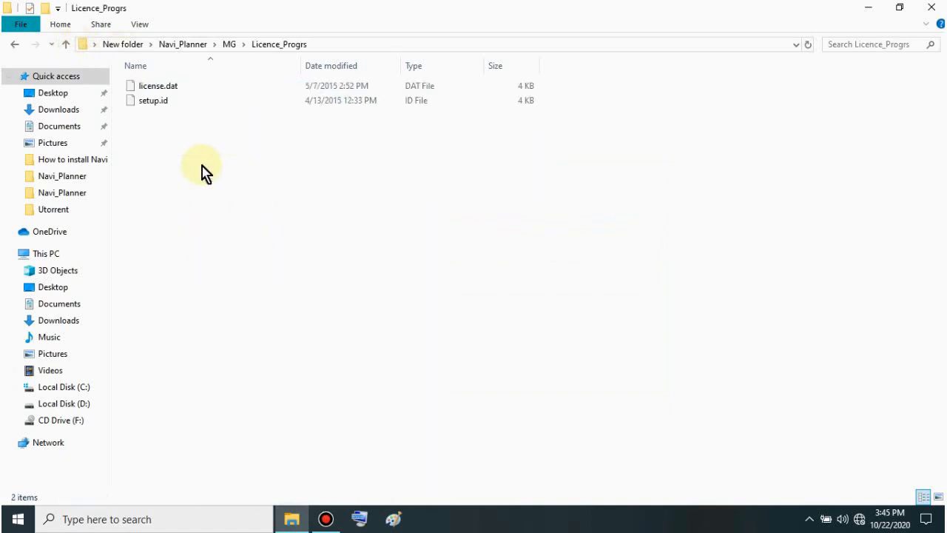
drag(154, 135, 164, 84)
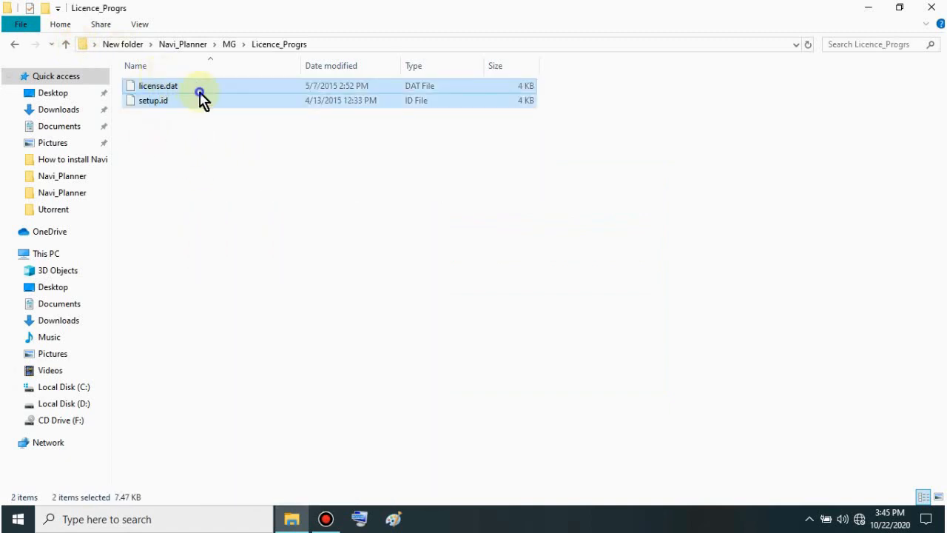
right_click(201, 98)
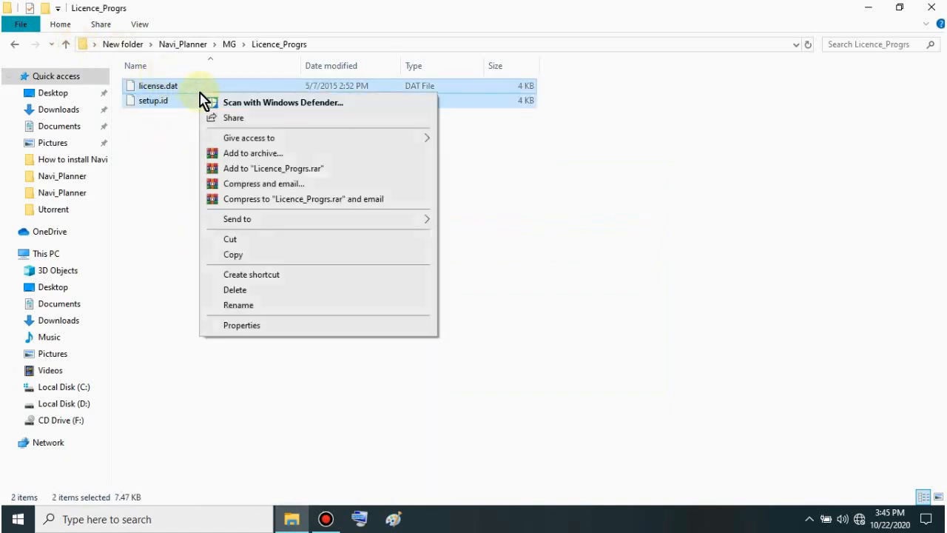
click(248, 256)
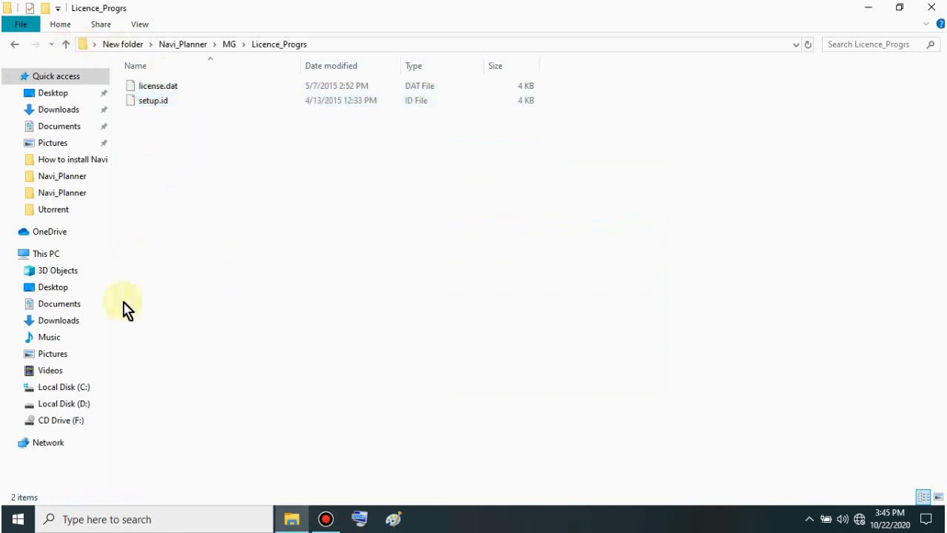
Paste the two copied licence files into C:\Transas\PS4000, replacing the existing files of the same names
click(59, 390)
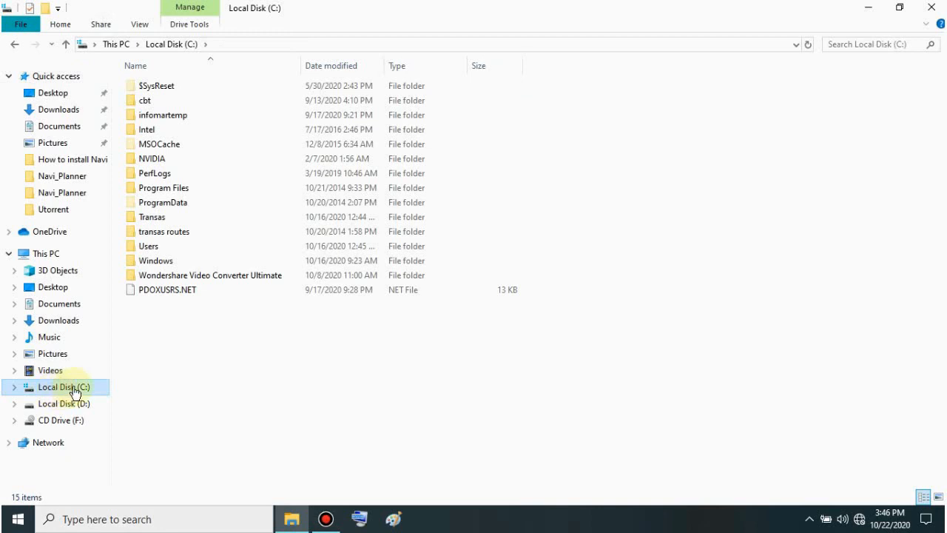
right_click(184, 218)
click(232, 121)
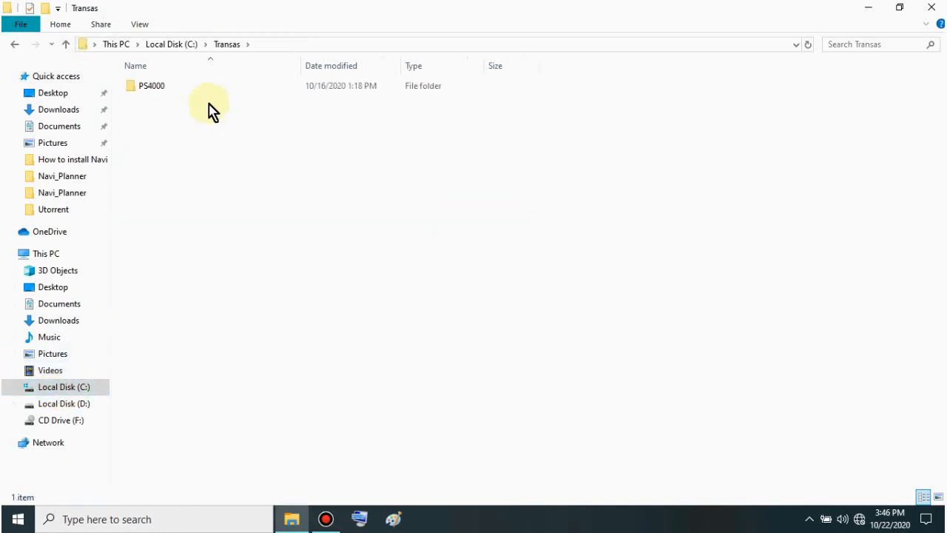
click(147, 93)
click(175, 95)
right_click(180, 94)
click(207, 98)
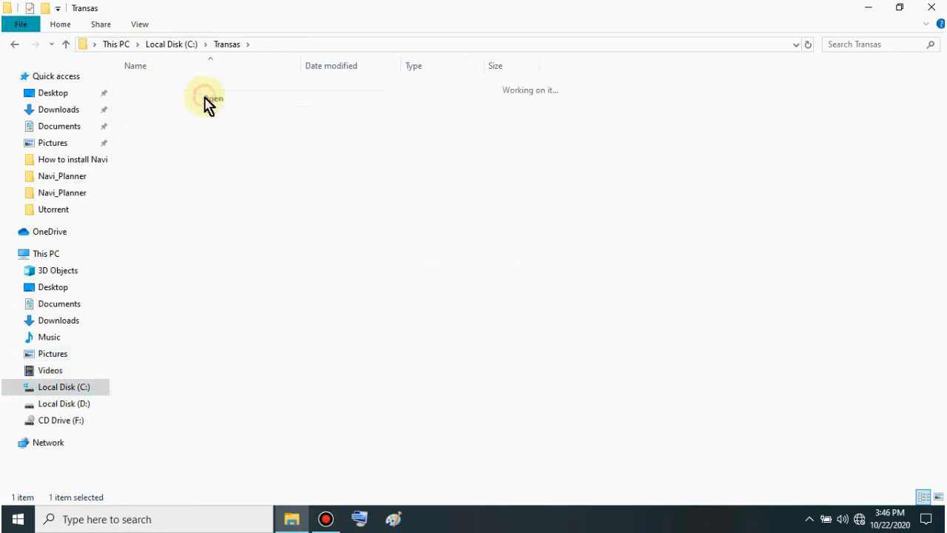
right_click(224, 397)
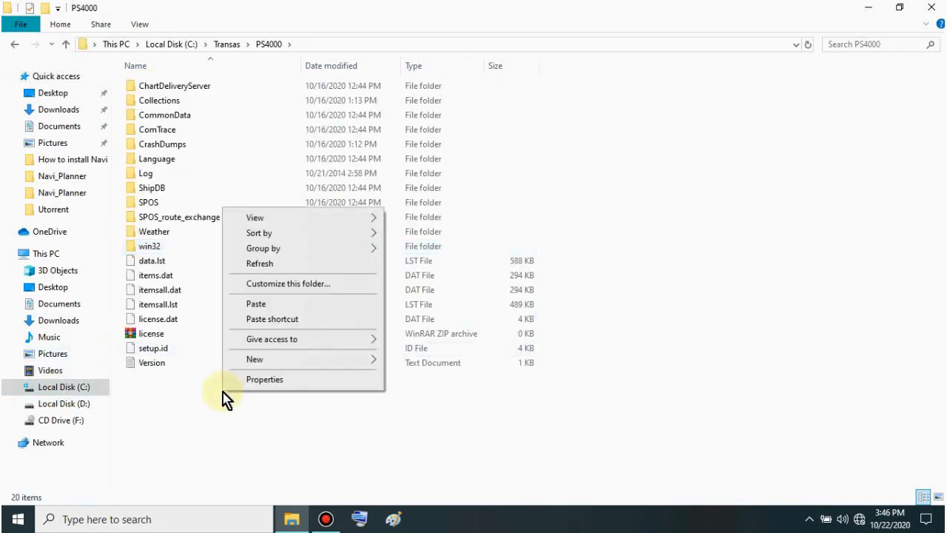
click(265, 311)
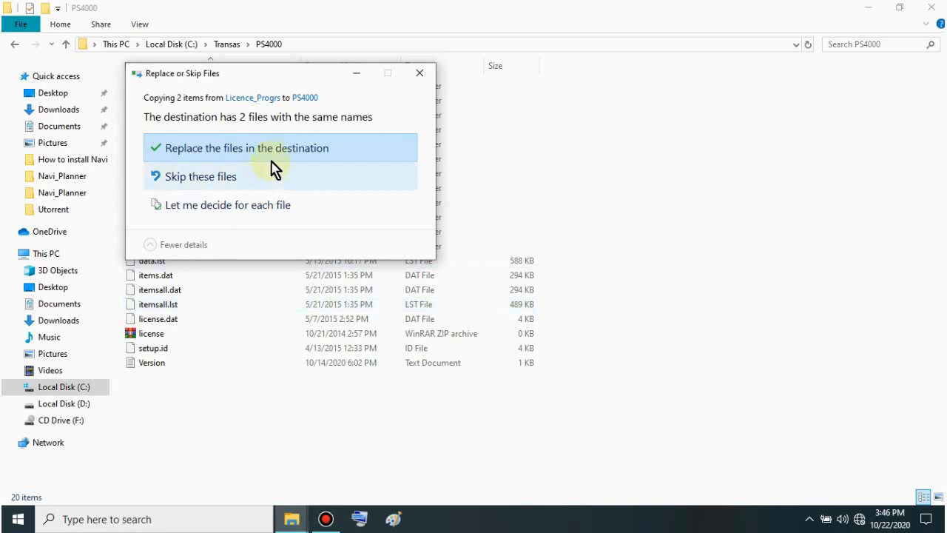
click(306, 156)
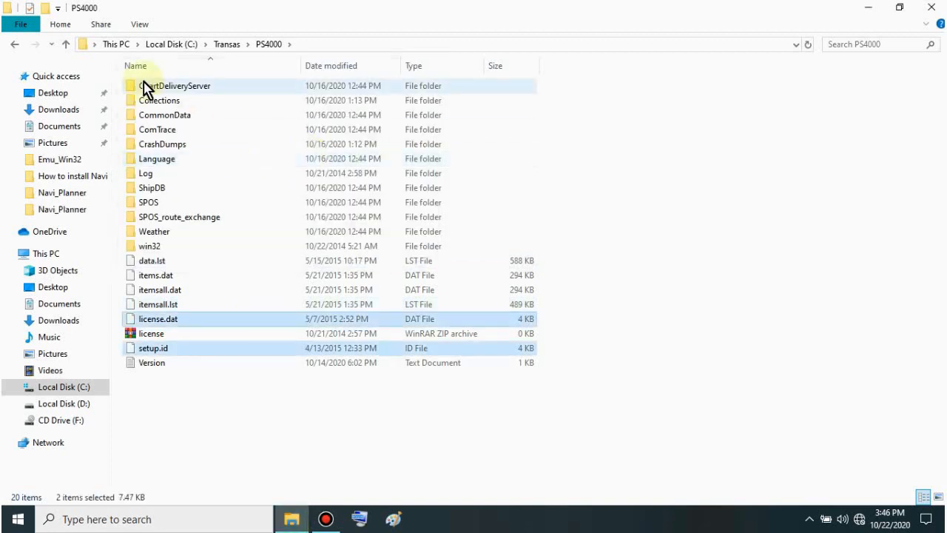
Return to the MG folder, open its c.CHARTS folder and copy all of the contents
click(14, 46)
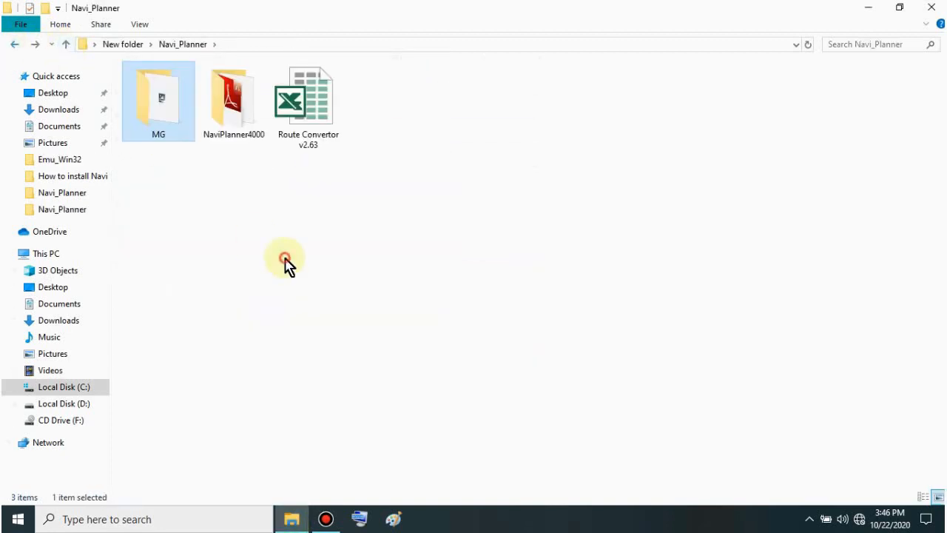
right_click(164, 108)
click(189, 116)
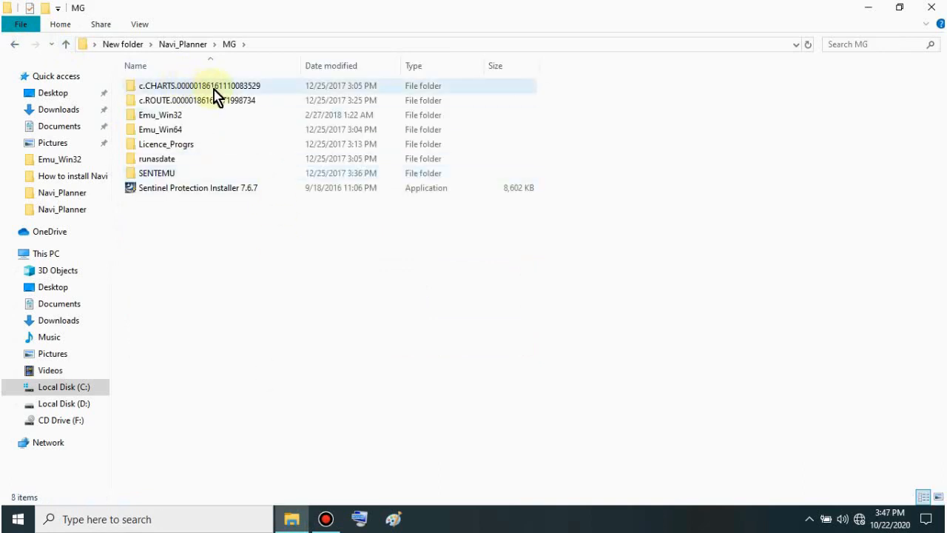
right_click(247, 86)
click(268, 94)
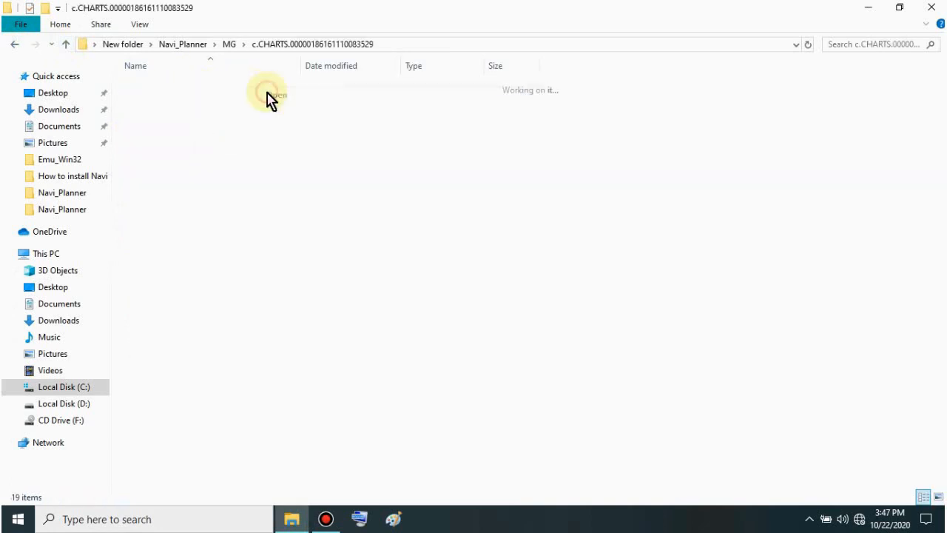
drag(156, 404, 151, 91)
right_click(271, 117)
click(303, 305)
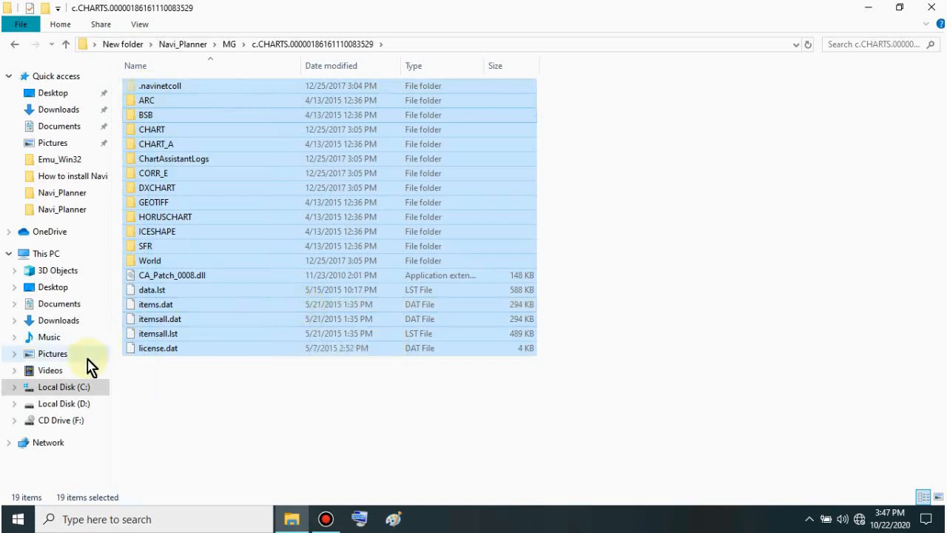
Paste the copied chart contents into C:\Transas\PS4000\Collections\CHARTS\local, replacing the files with the same names
click(76, 391)
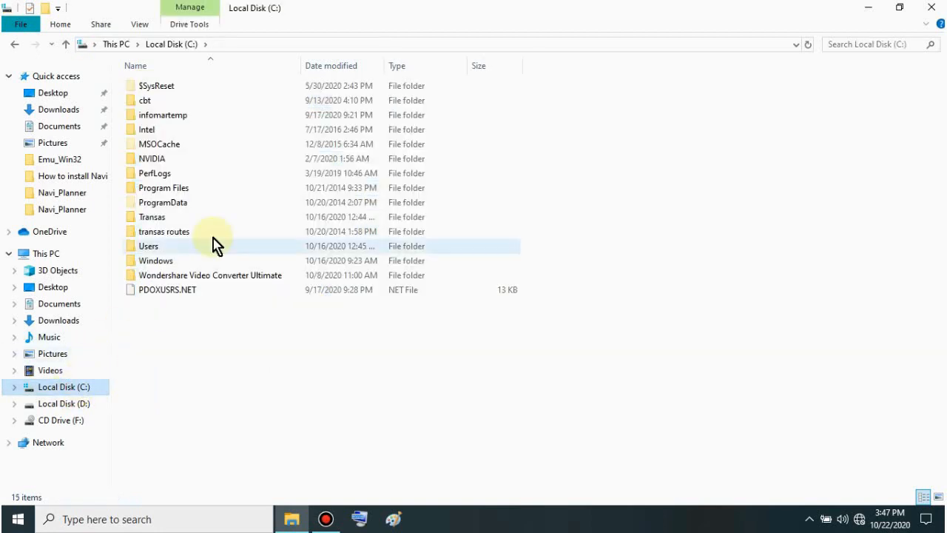
double_click(178, 219)
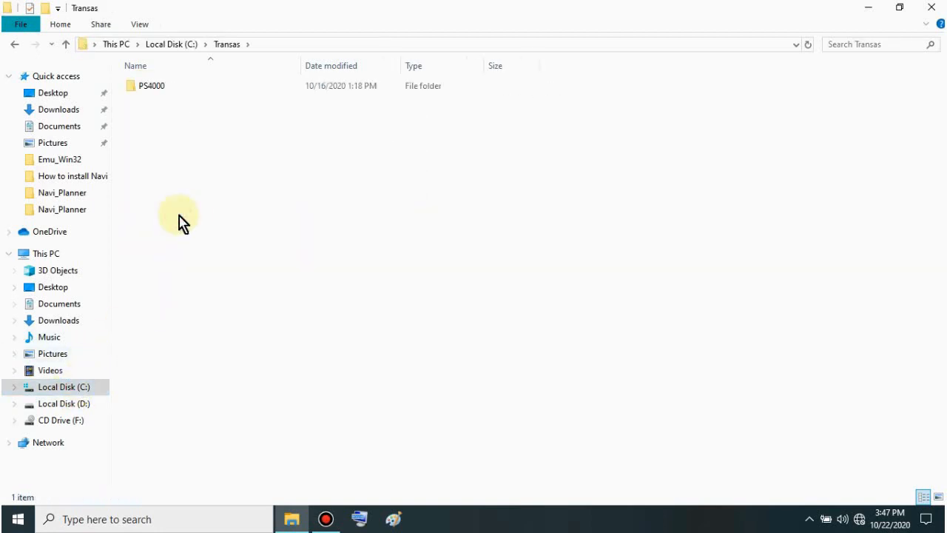
double_click(185, 93)
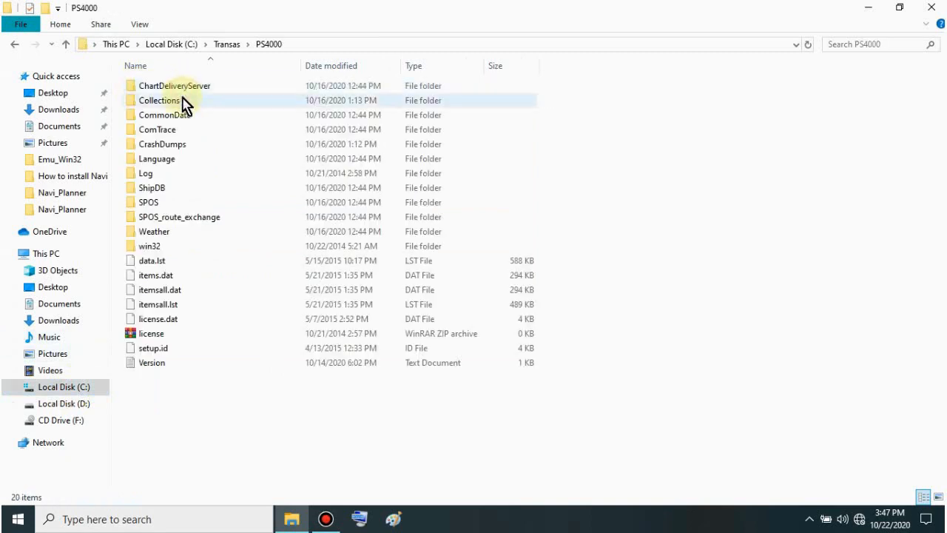
right_click(195, 102)
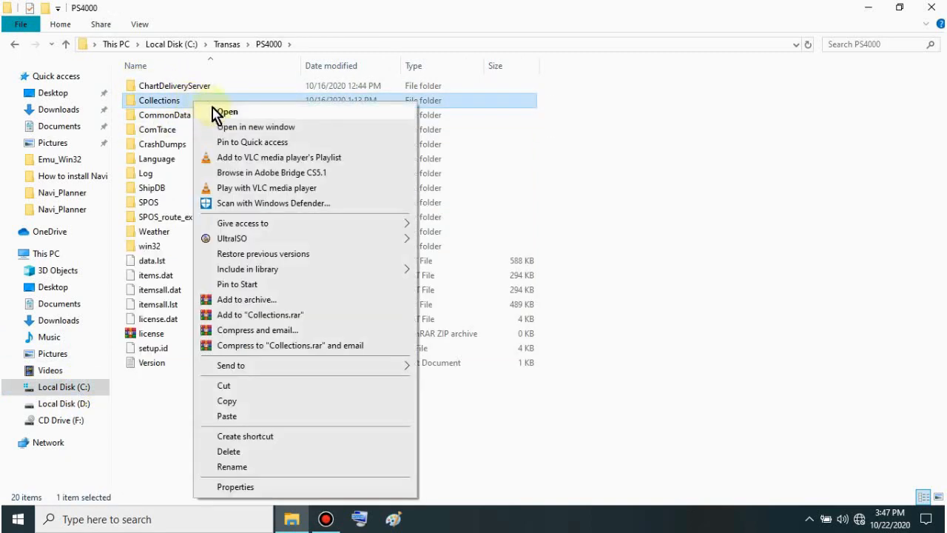
click(212, 112)
right_click(189, 139)
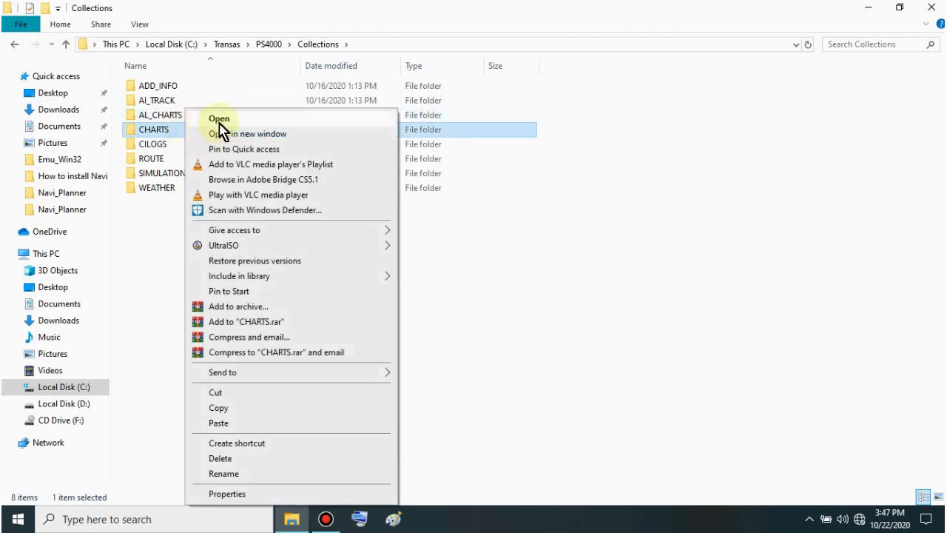
click(219, 123)
right_click(206, 95)
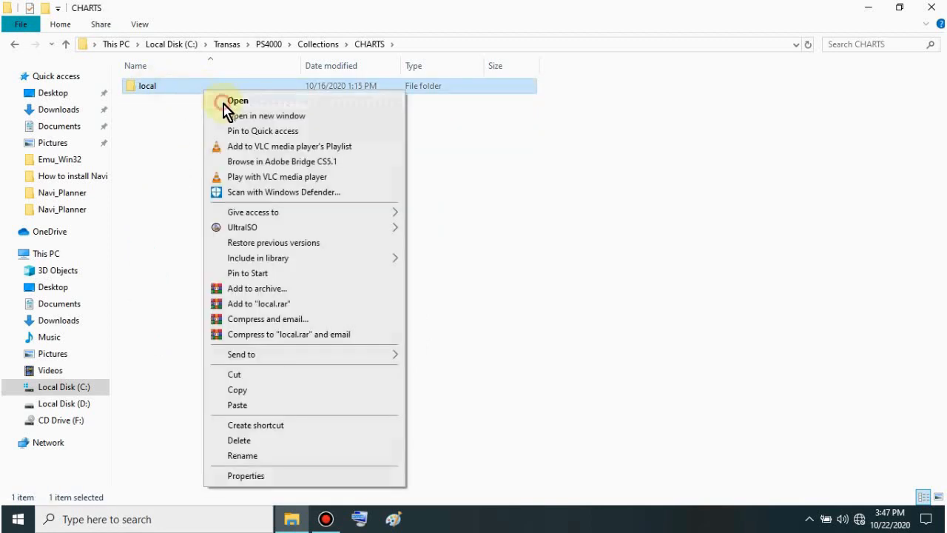
click(218, 99)
right_click(518, 165)
click(559, 259)
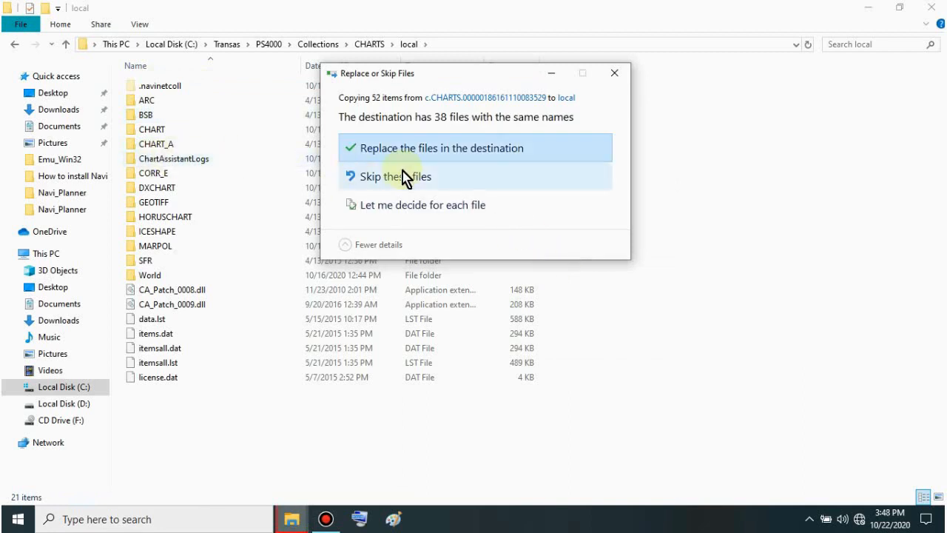
click(442, 151)
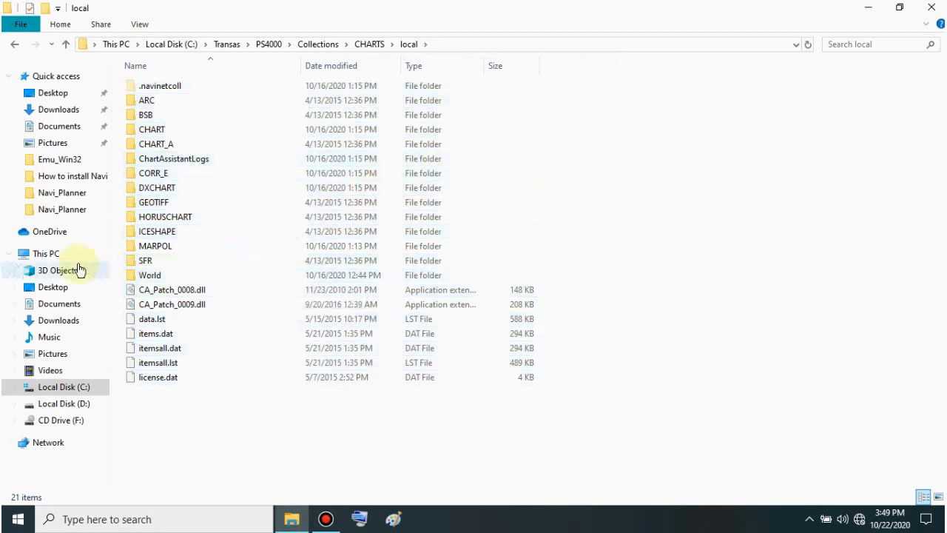
Return to the MG folder, open its c.ROUTE folder and copy all of the contents
click(14, 45)
click(14, 44)
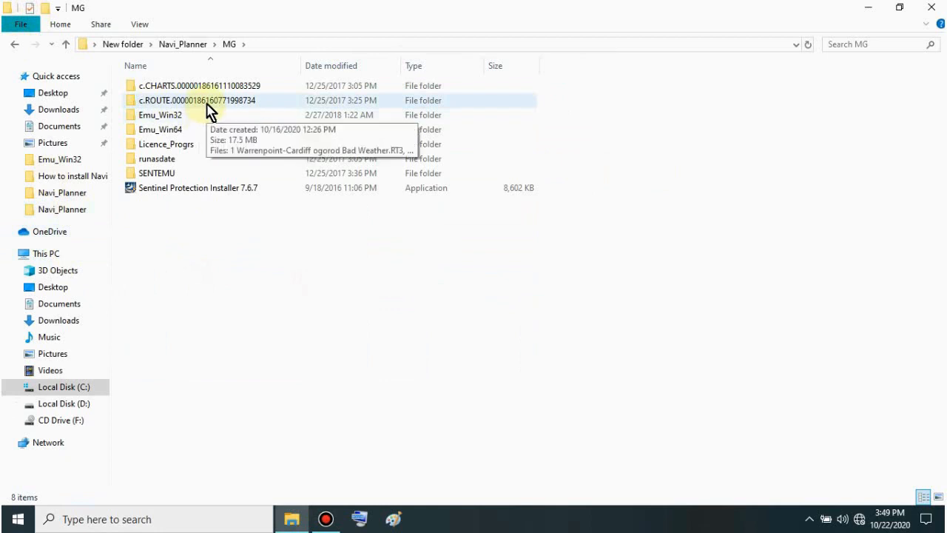
double_click(208, 101)
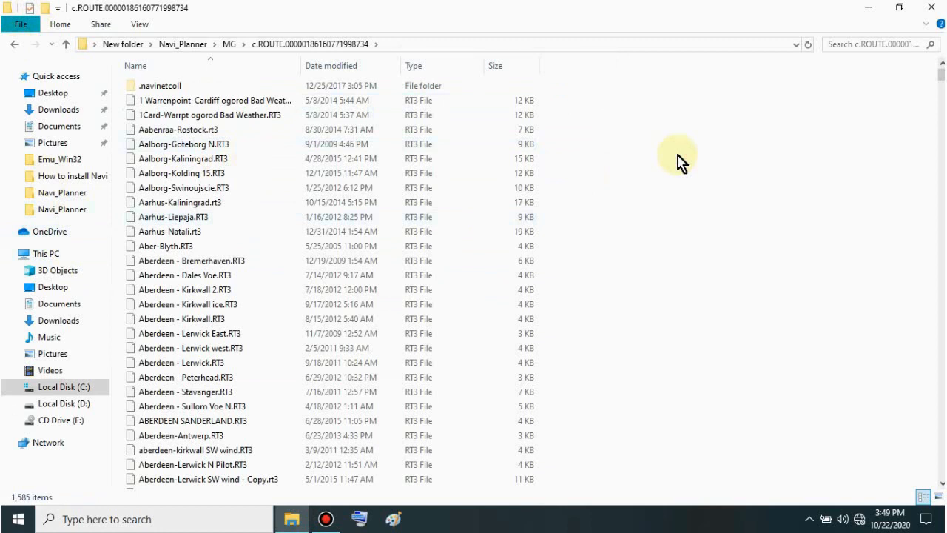
click(197, 88)
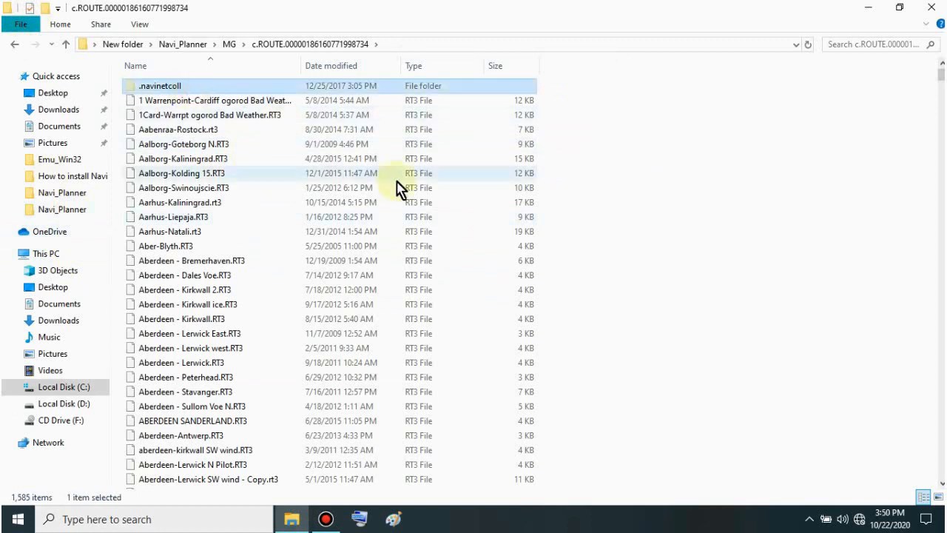
key(ctrl+a)
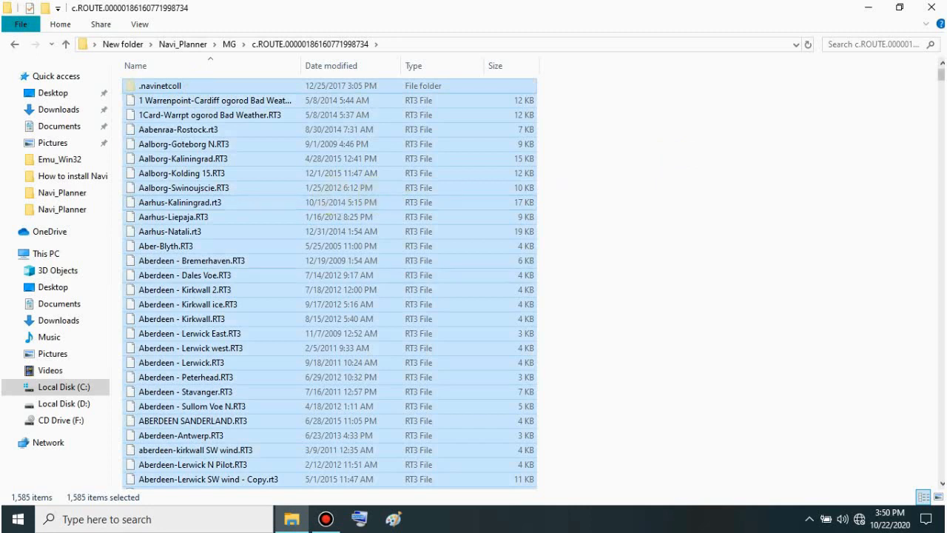
drag(941, 74, 934, 10)
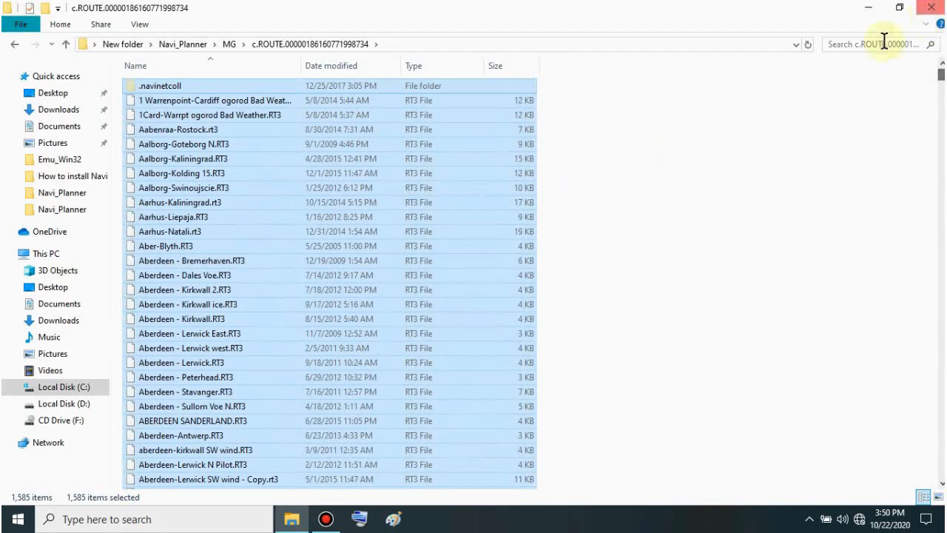
right_click(254, 207)
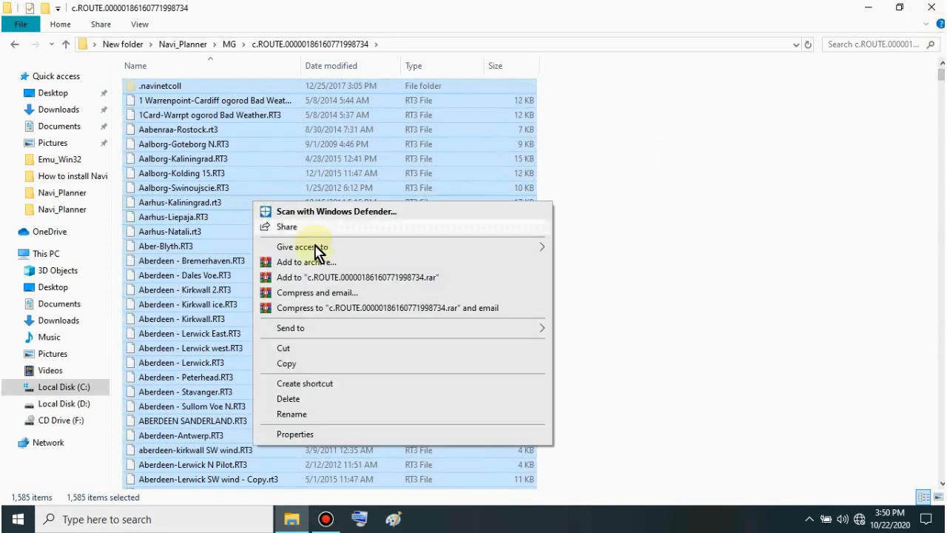
click(291, 368)
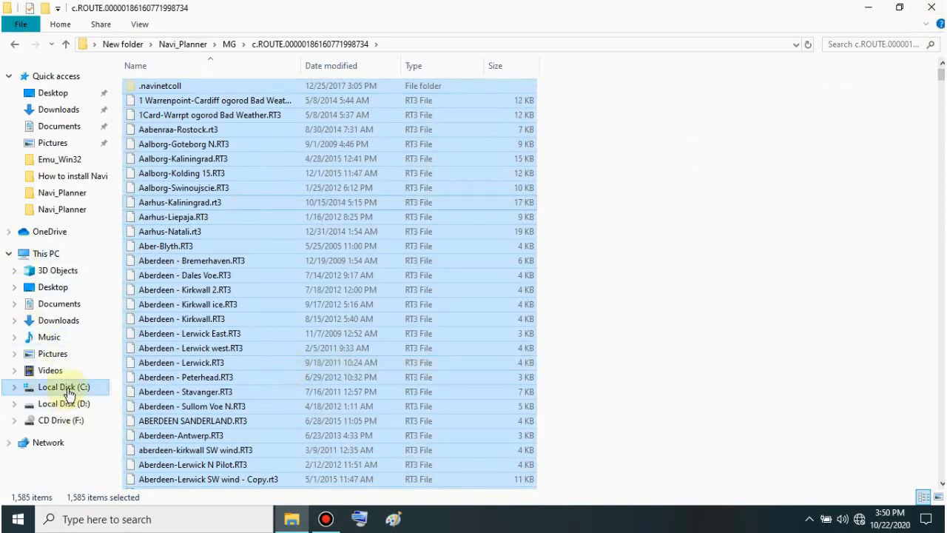
Paste the copied route files into C:\Transas\PS4000\Collections\ROUTE\rev0000000A
click(77, 392)
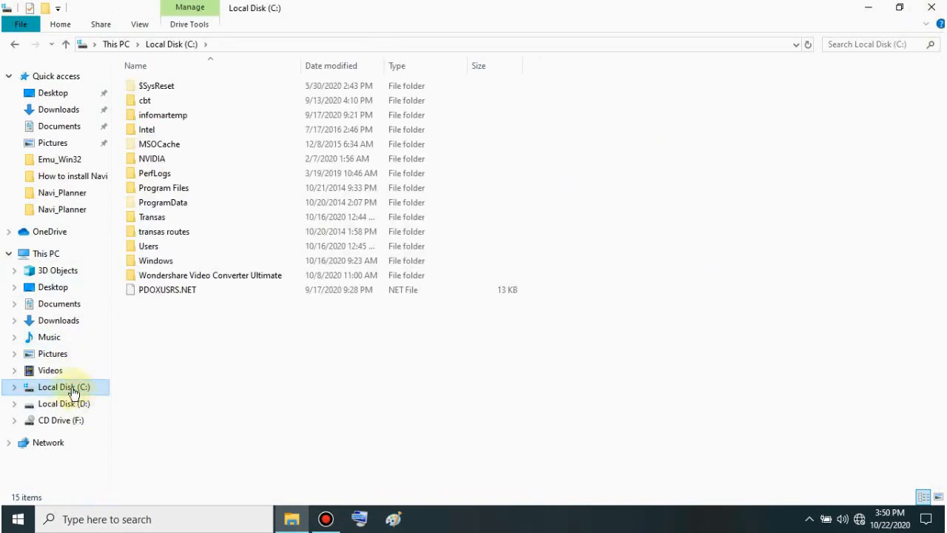
click(168, 220)
double_click(168, 220)
double_click(163, 91)
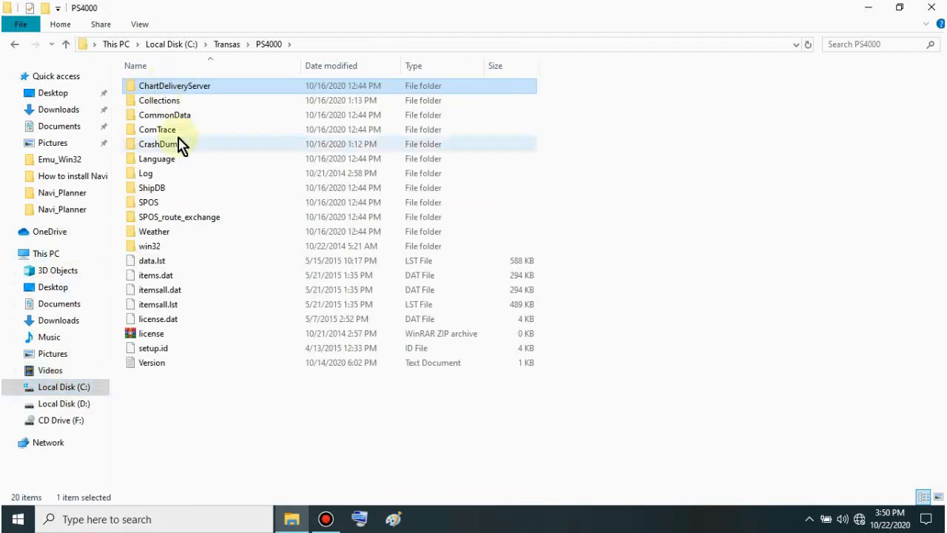
double_click(171, 101)
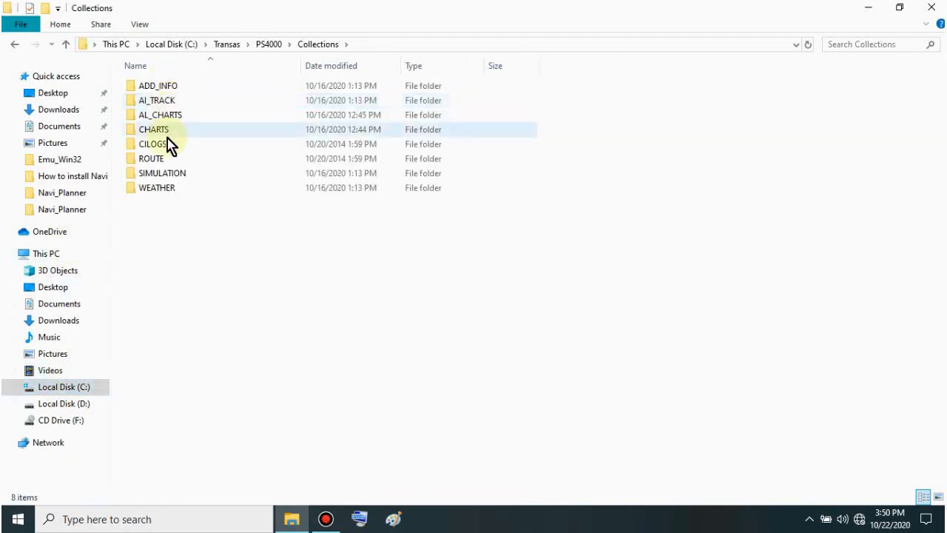
click(177, 160)
right_click(178, 166)
click(216, 119)
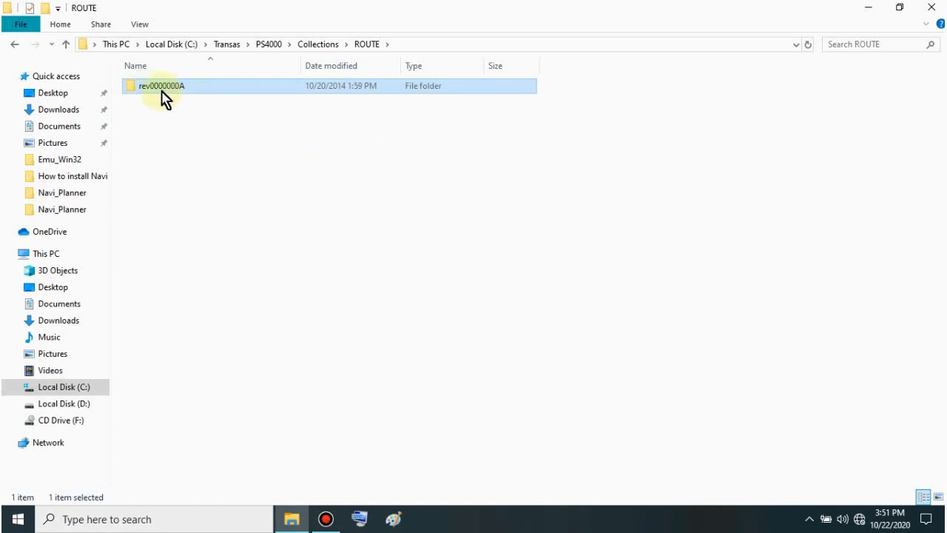
right_click(232, 93)
click(267, 98)
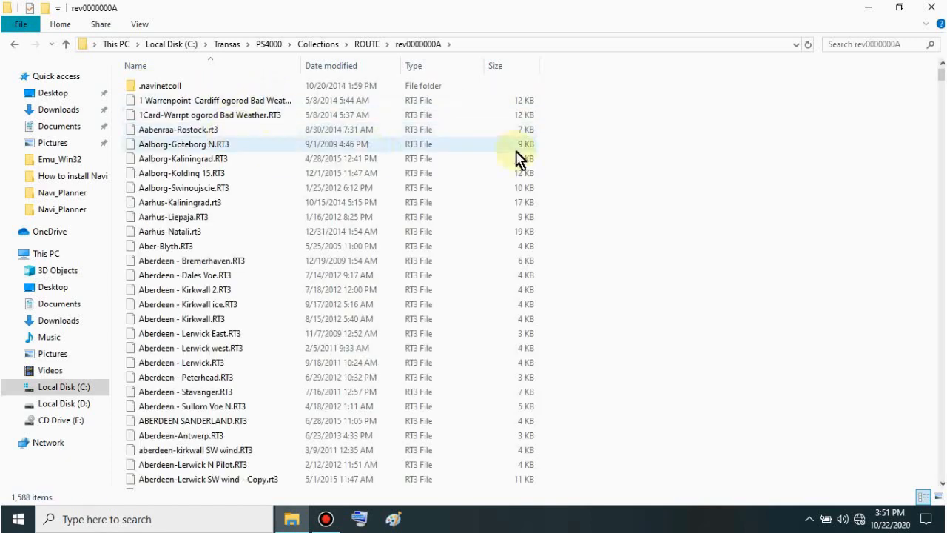
right_click(669, 131)
click(688, 222)
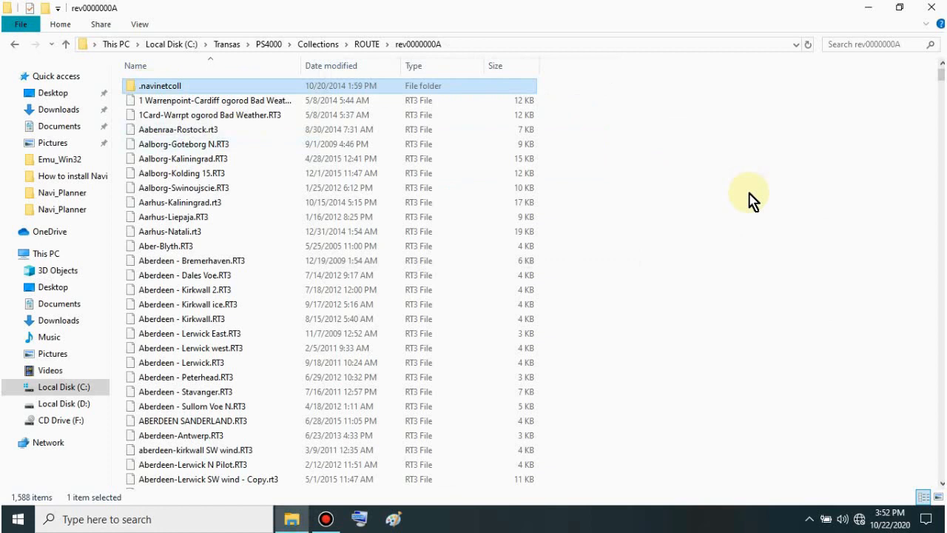
click(749, 196)
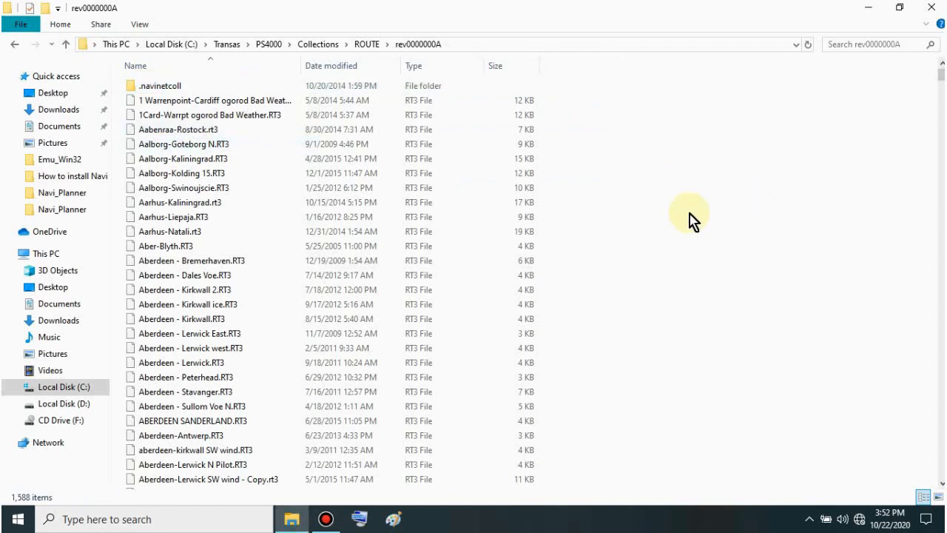
Turn off automatic time in the Windows date and time settings and manually set the year to 2014
click(890, 518)
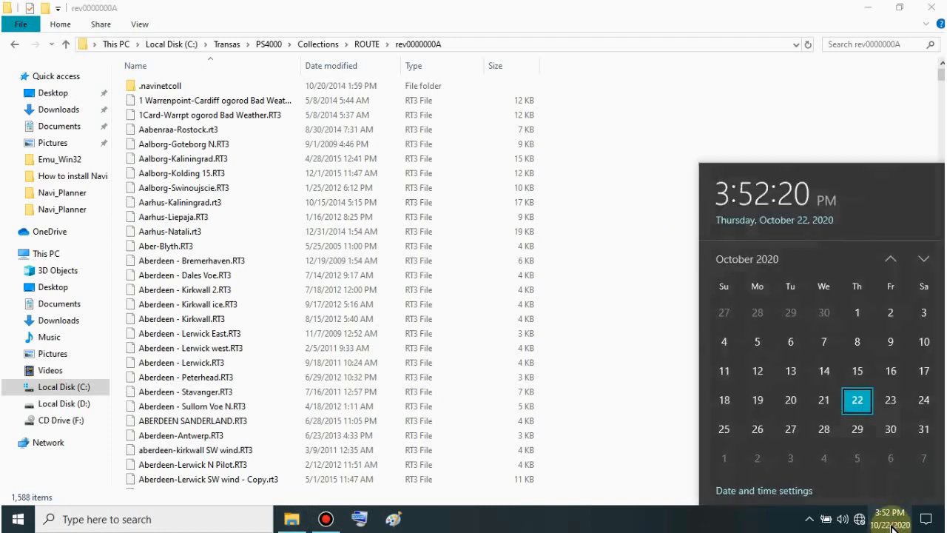
click(759, 491)
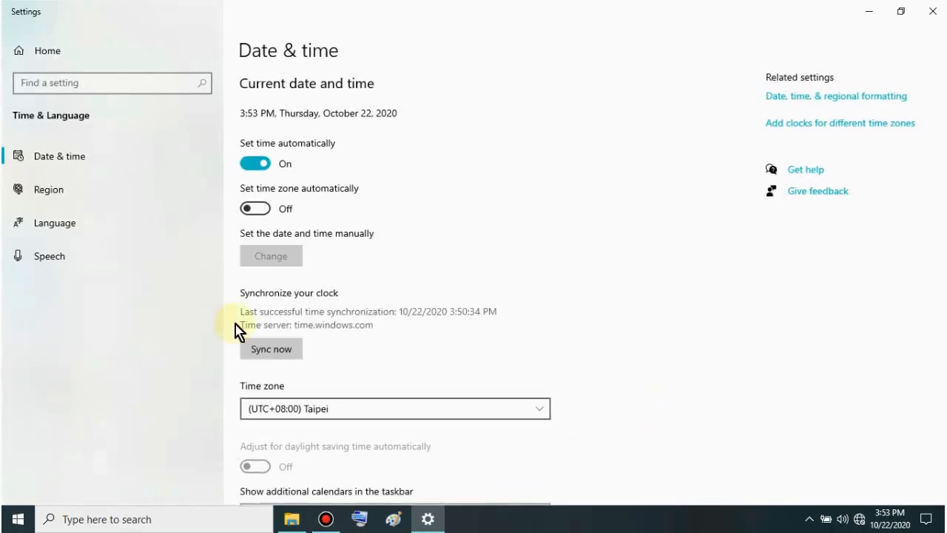
click(255, 163)
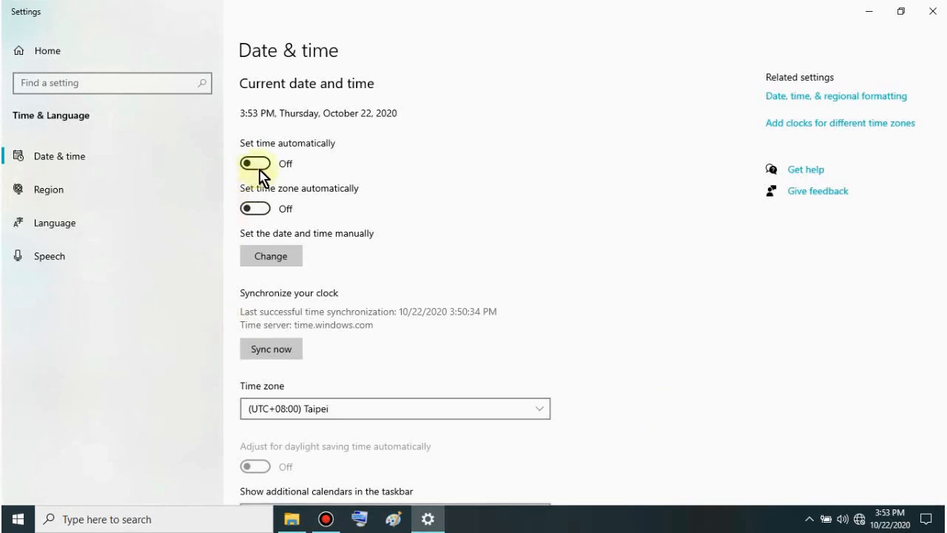
click(281, 256)
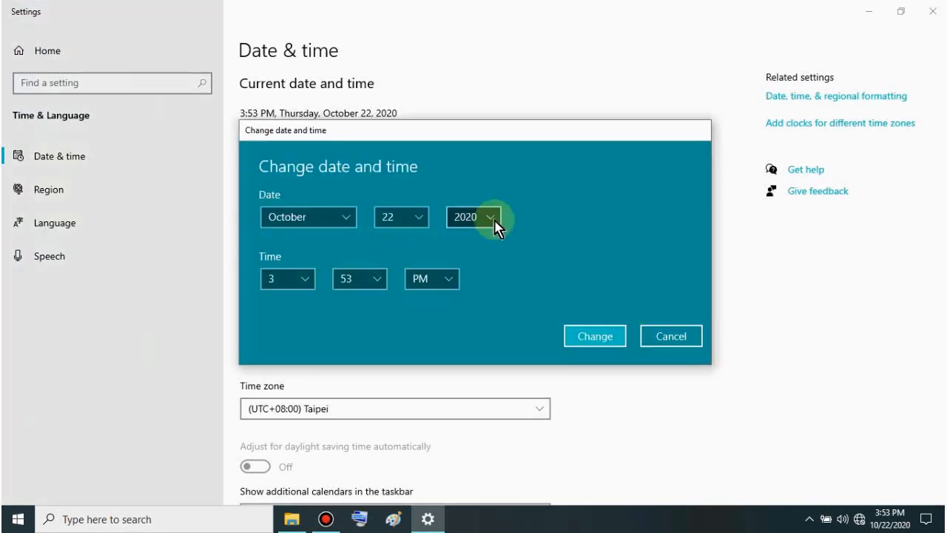
click(494, 220)
scroll(473, 244, up, 3)
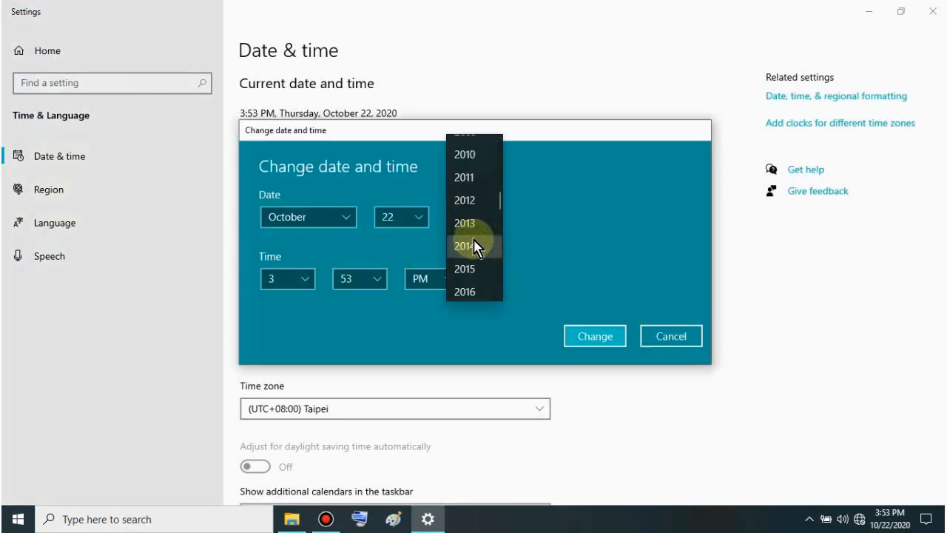
click(473, 215)
click(577, 339)
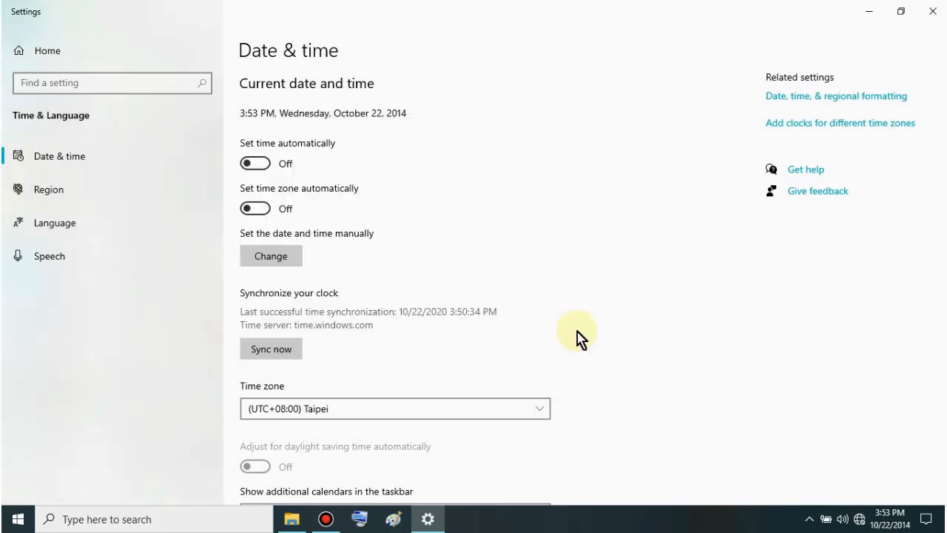
Run Navi-Planner from the Navi-Planner 4000 program group as administrator and cancel the licence download
click(18, 518)
scroll(130, 318, down, 10)
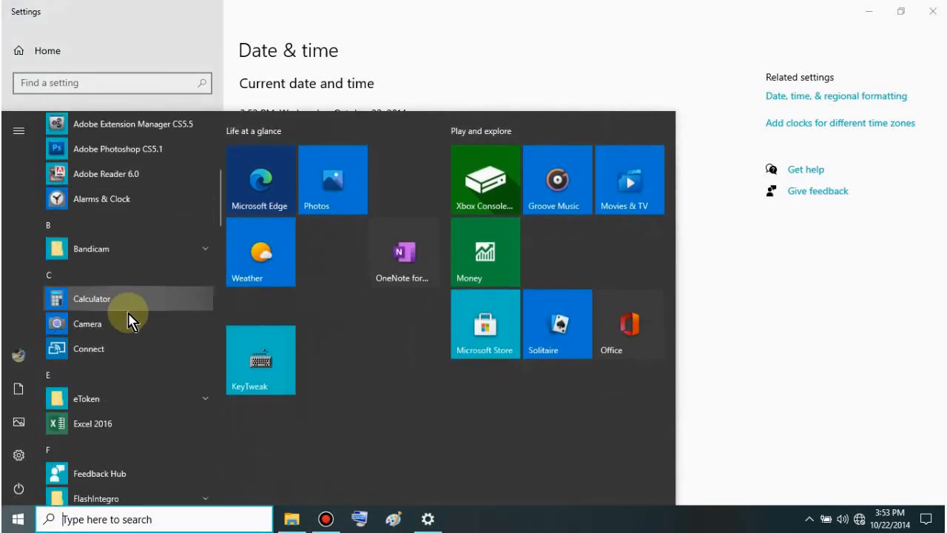
scroll(129, 318, down, 5)
click(148, 279)
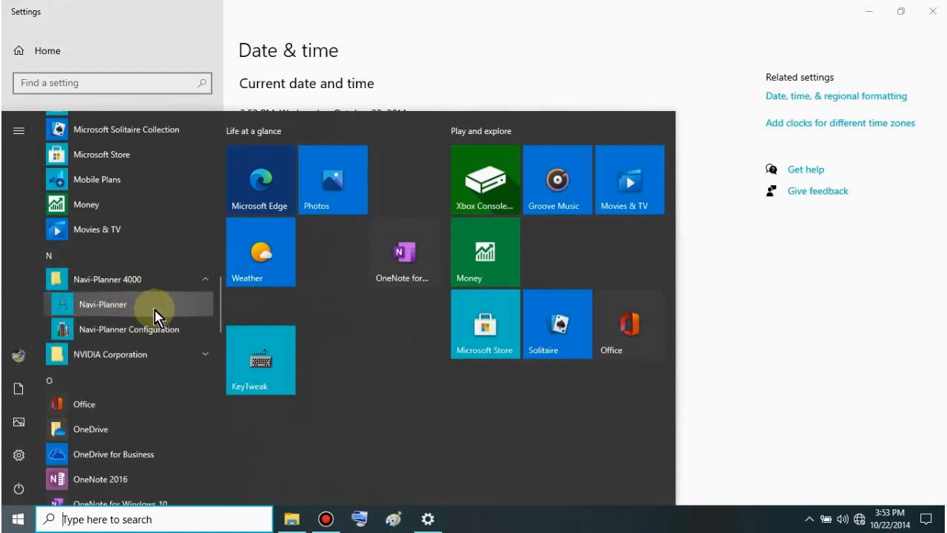
right_click(155, 315)
click(318, 350)
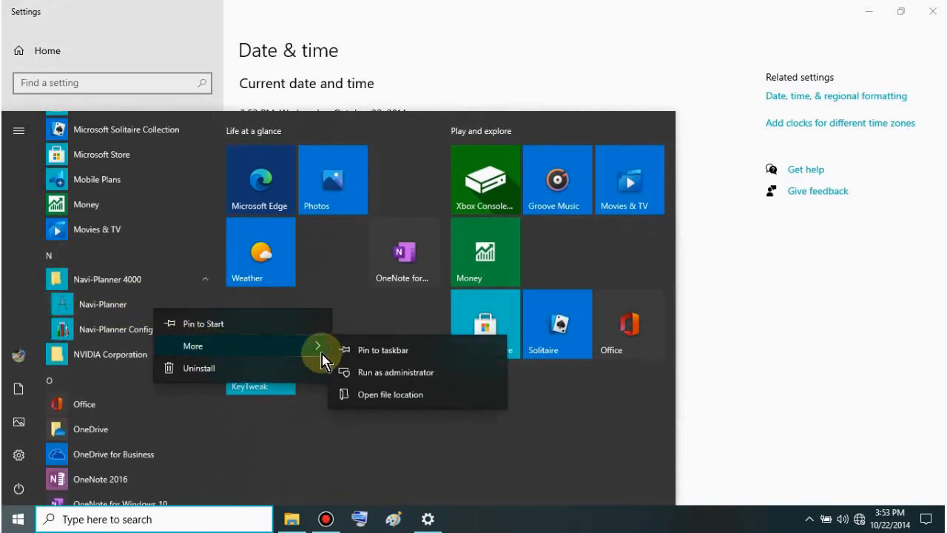
click(434, 374)
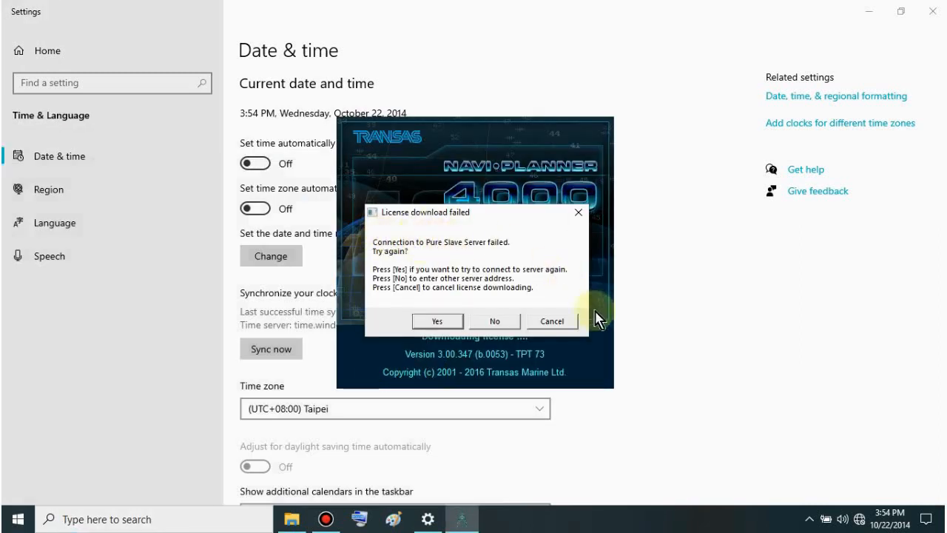
click(551, 321)
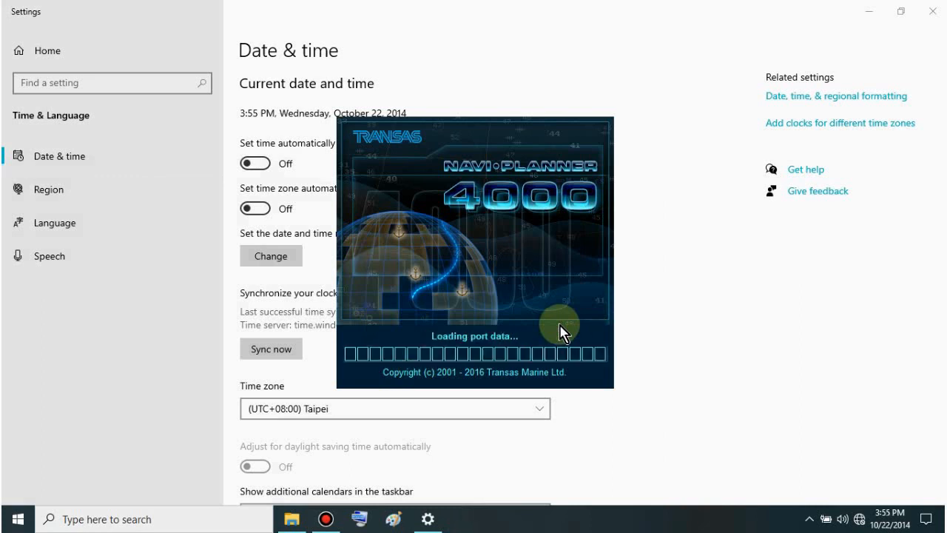
View the world map at 1:75,000,000 and open the installed charts overview
scroll(534, 319, down, 10)
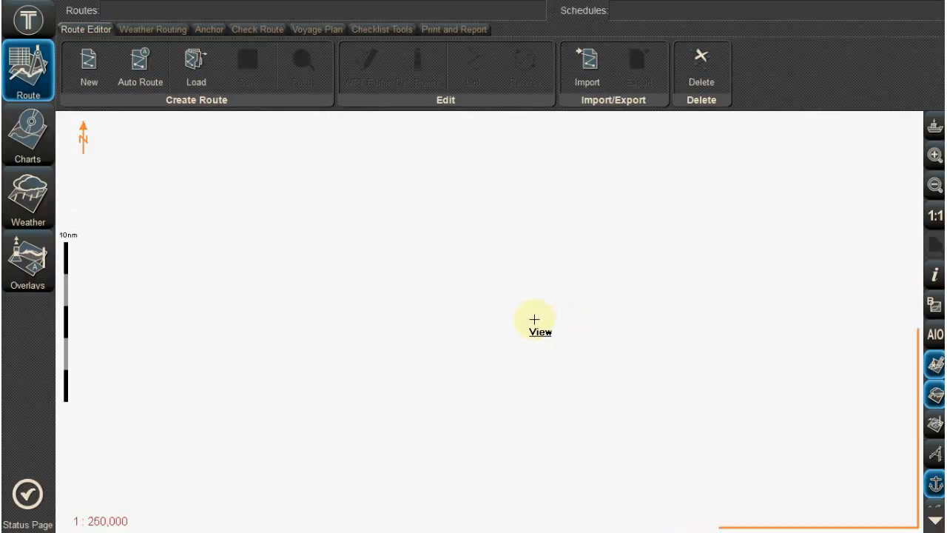
scroll(531, 317, down, 4)
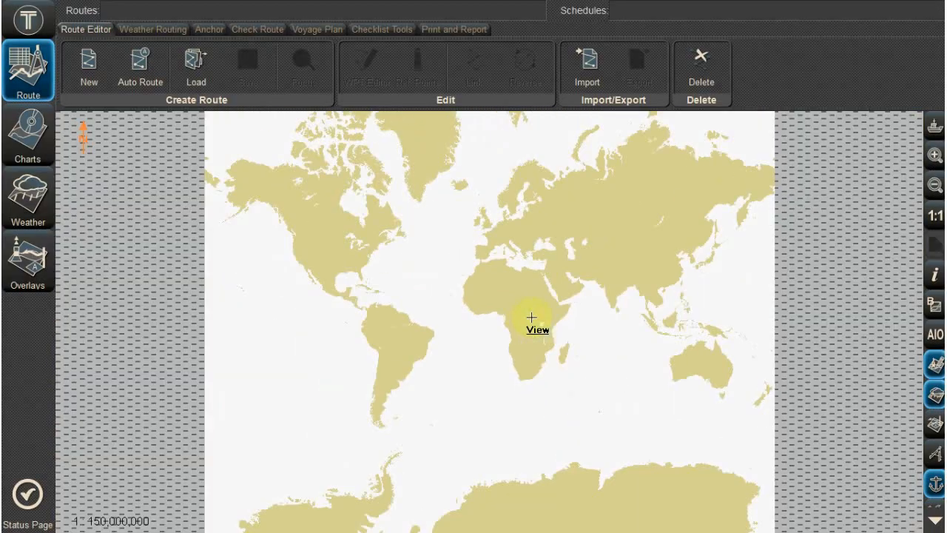
scroll(530, 318, up, 1)
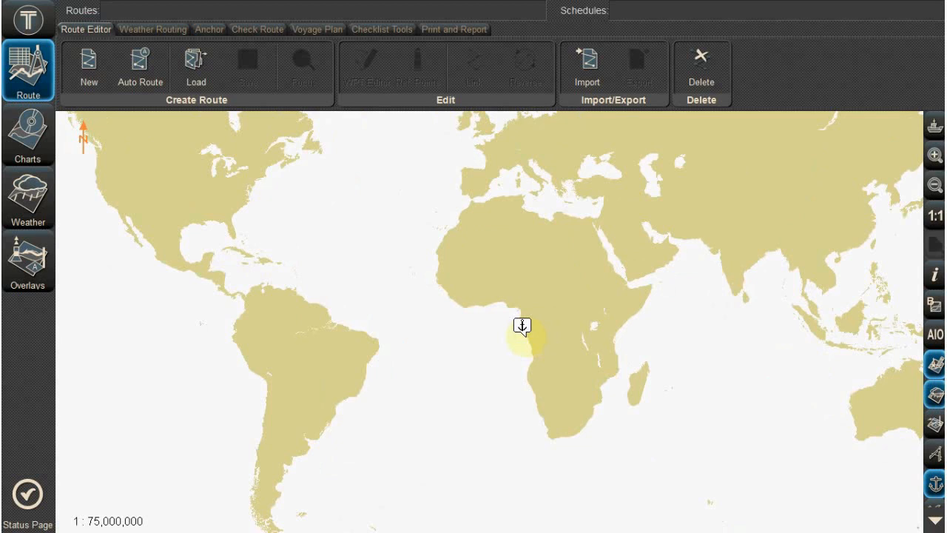
click(40, 151)
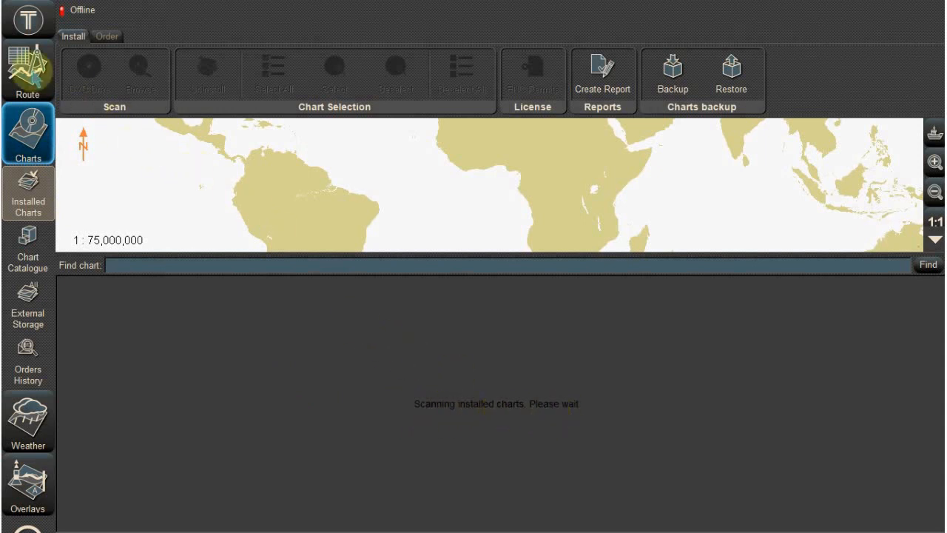
Go back to the route editor and load the saved route BILBAO-BORDEAUX
click(31, 71)
click(196, 70)
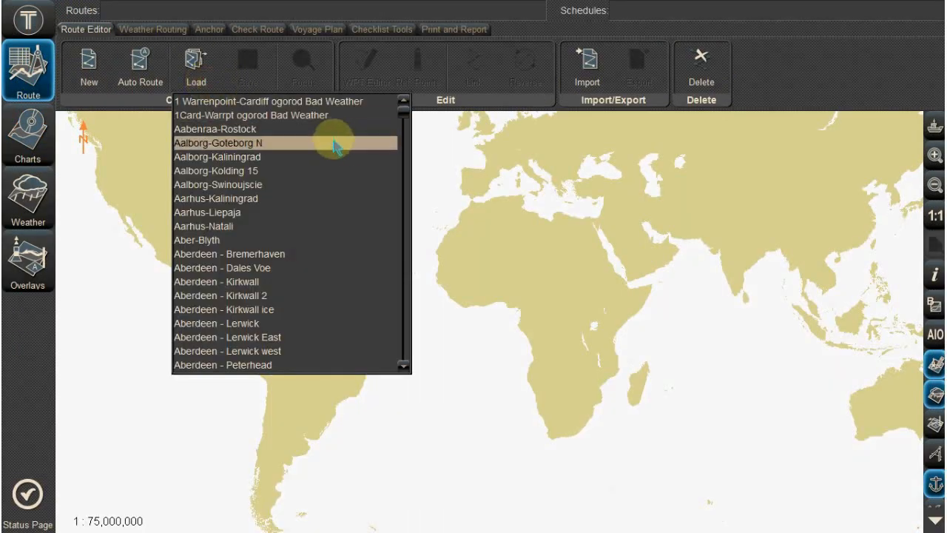
scroll(340, 200, down, 4)
scroll(310, 218, down, 15)
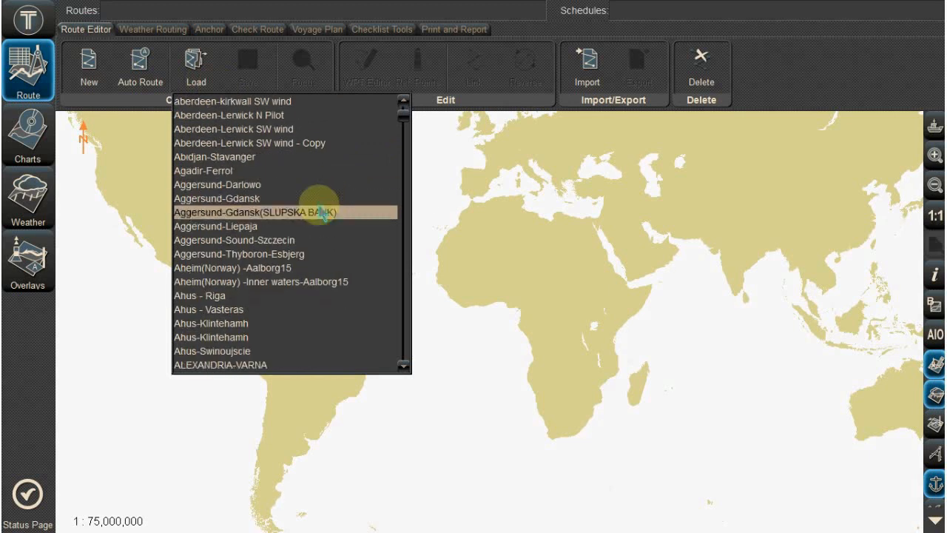
scroll(286, 218, up, 2)
scroll(285, 226, down, 2)
scroll(289, 226, down, 4)
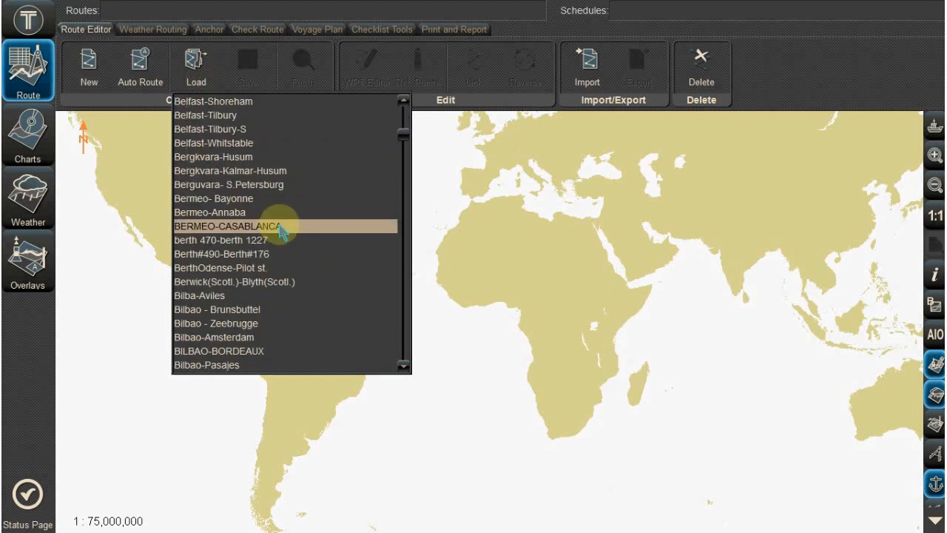
scroll(252, 252, down, 2)
click(235, 281)
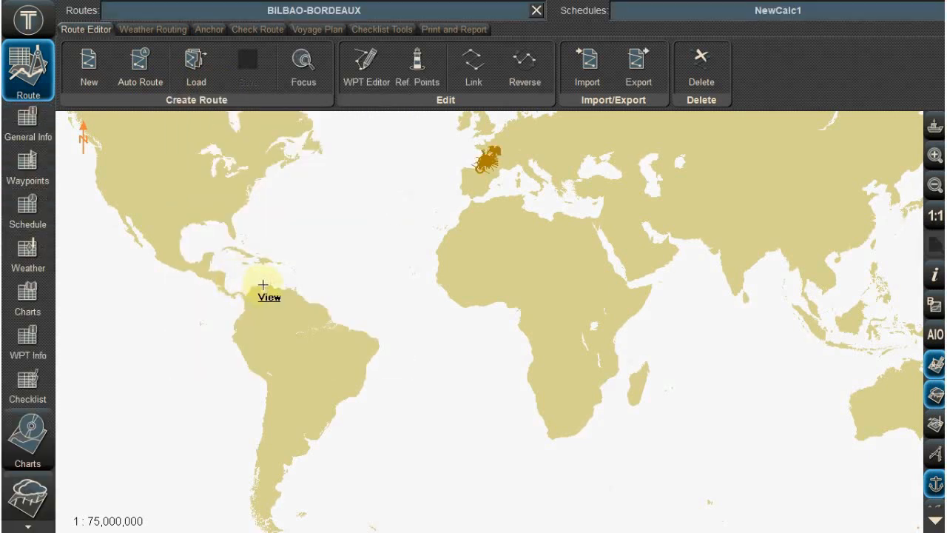